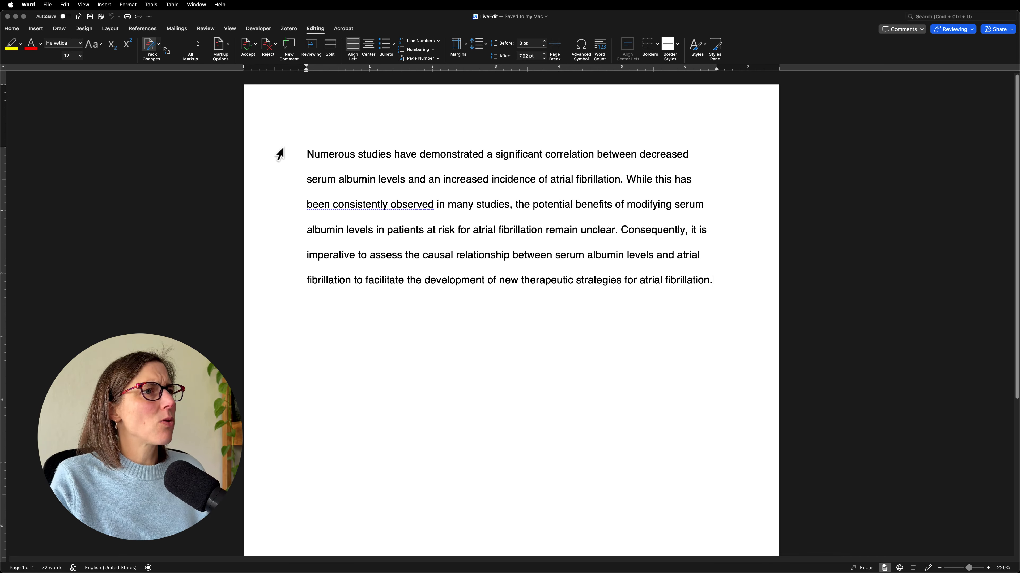
Step: Check the word count of the whole paragraph, including footnotes and endnotes, and clear the selection
{"action": "left_click_drag", "start_coordinate": [283, 155], "coordinate": [287, 289]}
{"action": "left_click", "coordinate": [53, 568]}
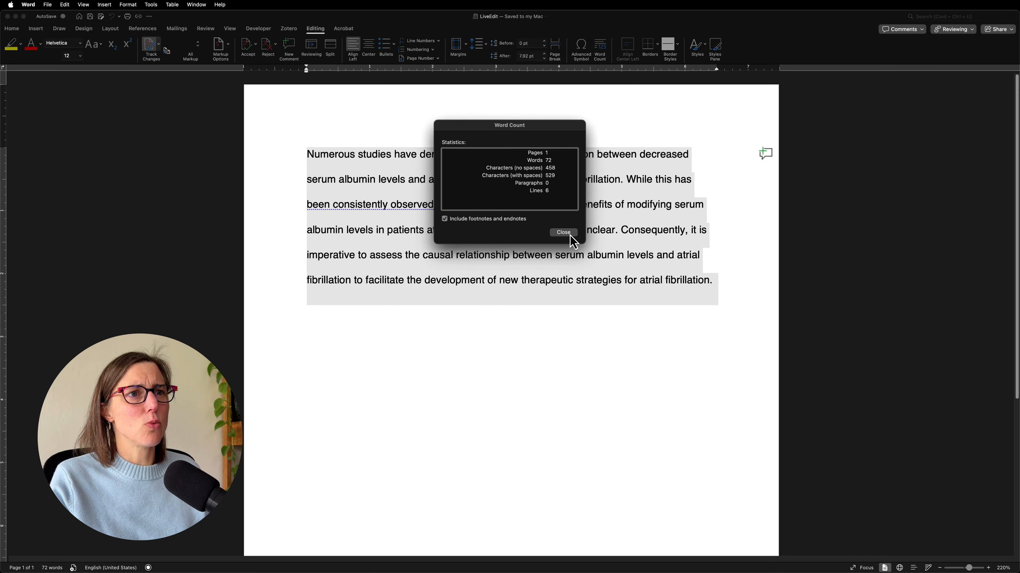
{"action": "left_click", "coordinate": [566, 233]}
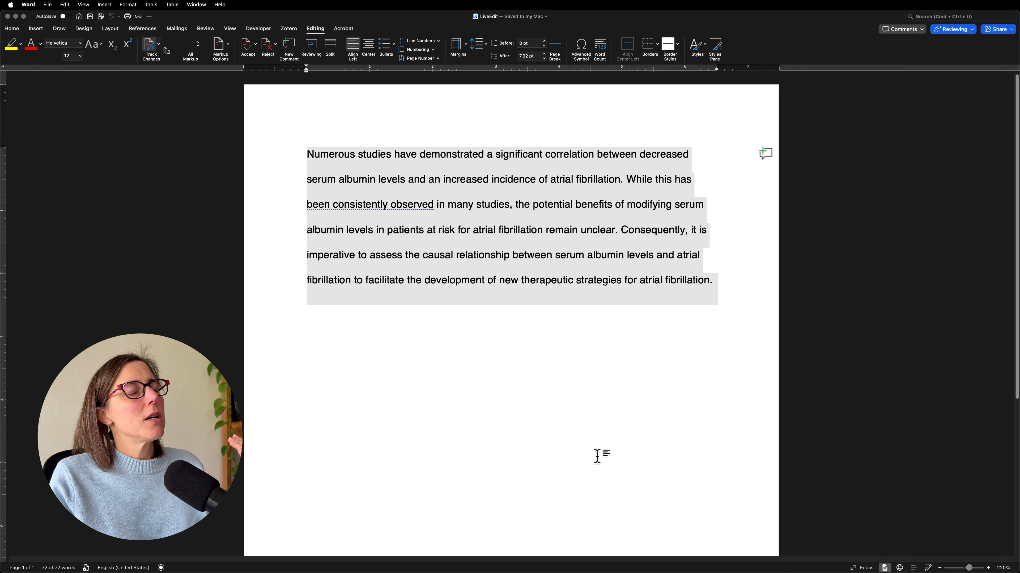
{"action": "left_click", "coordinate": [490, 390]}
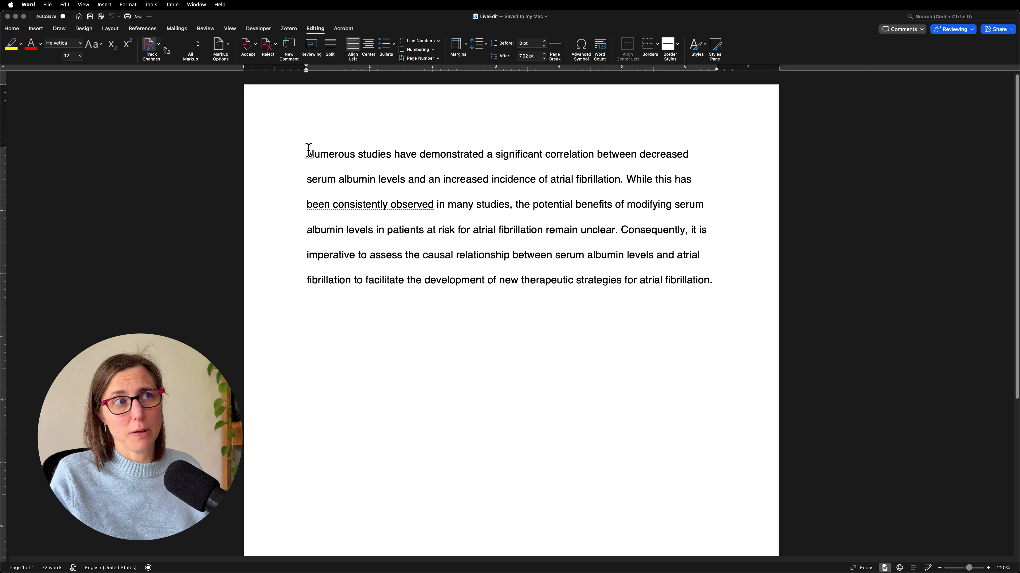
Step: Insert "Atrial fibrillation" at the very start of the paragraph, before "Numerous studies", as the subject of a new opening sentence
{"action": "left_click", "coordinate": [308, 149]}
{"action": "type", "text": "Atrai"}
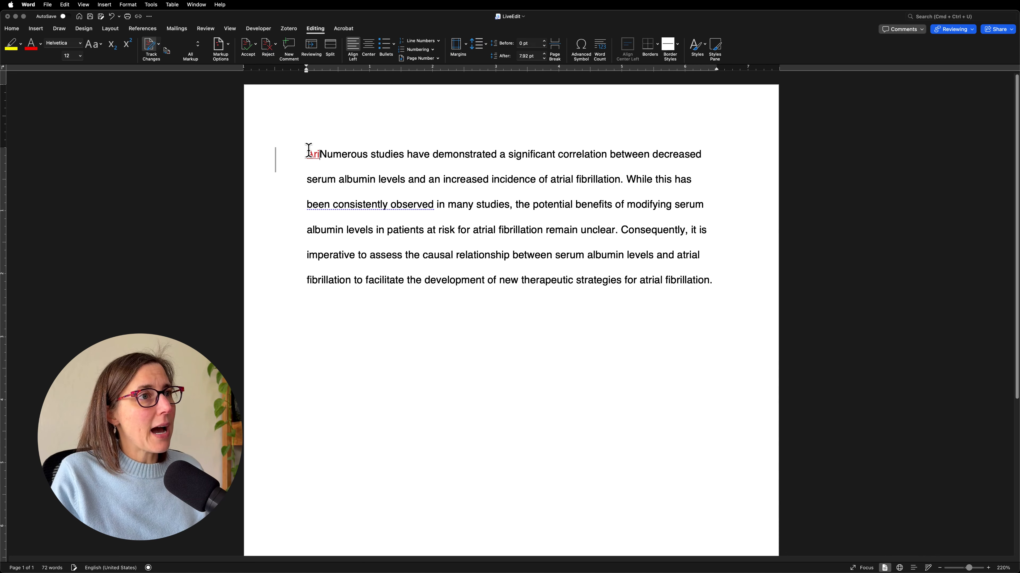
{"action": "key", "text": "BackSpace"}
{"action": "key", "text": "BackSpace"}
{"action": "key", "text": "BackSpace"}
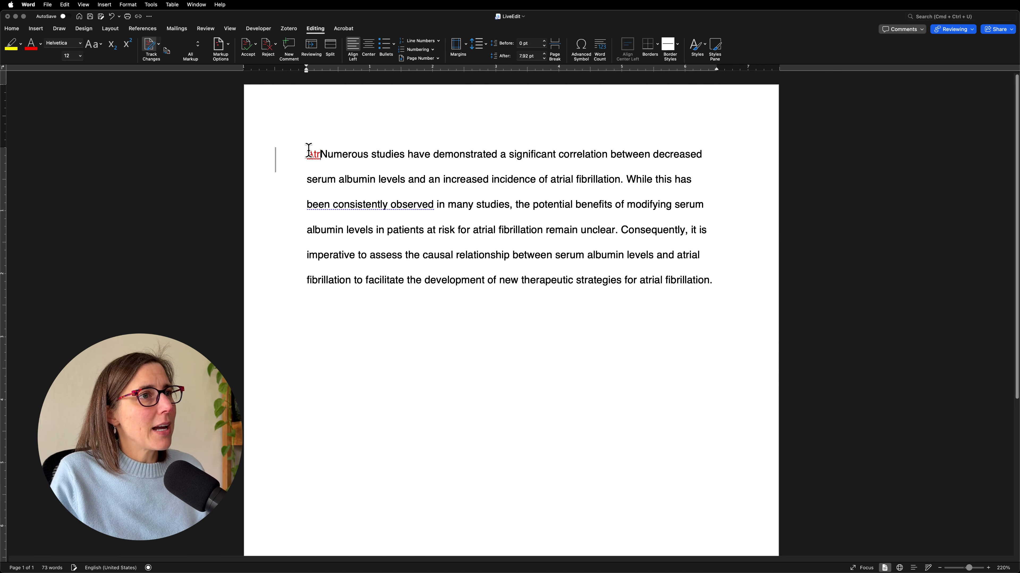
{"action": "type", "text": "rial"}
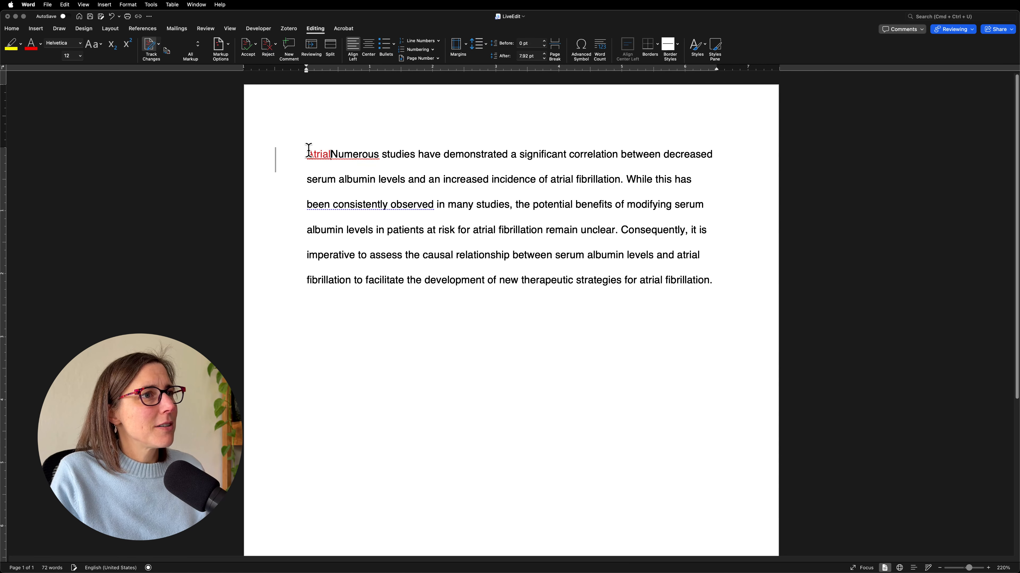
{"action": "type", "text": " fibrilation"}
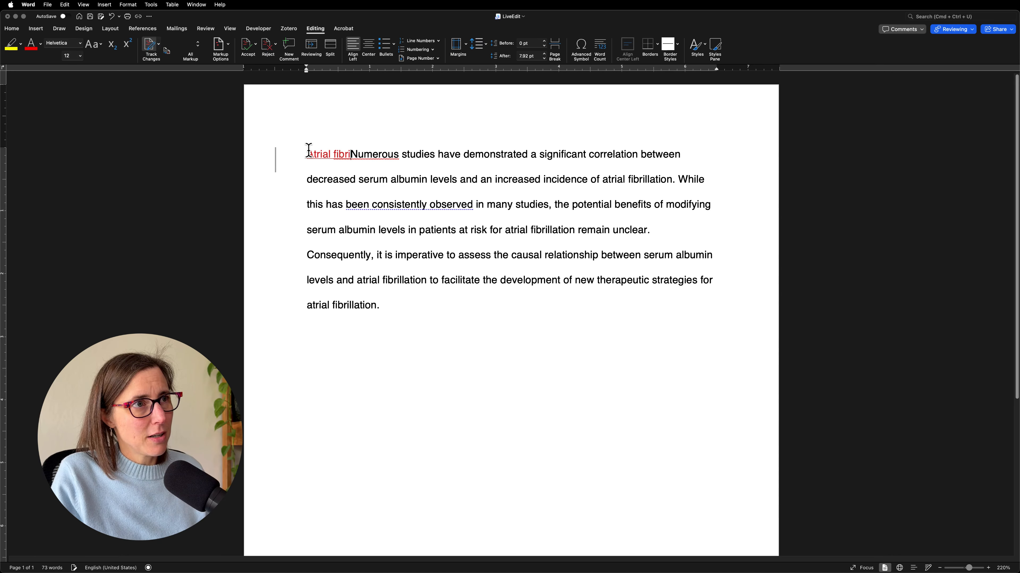
{"action": "key", "text": "BackSpace"}
{"action": "key", "text": "BackSpace"}
{"action": "key", "text": "BackSpace"}
{"action": "key", "text": "BackSpace"}
{"action": "key", "text": "BackSpace"}
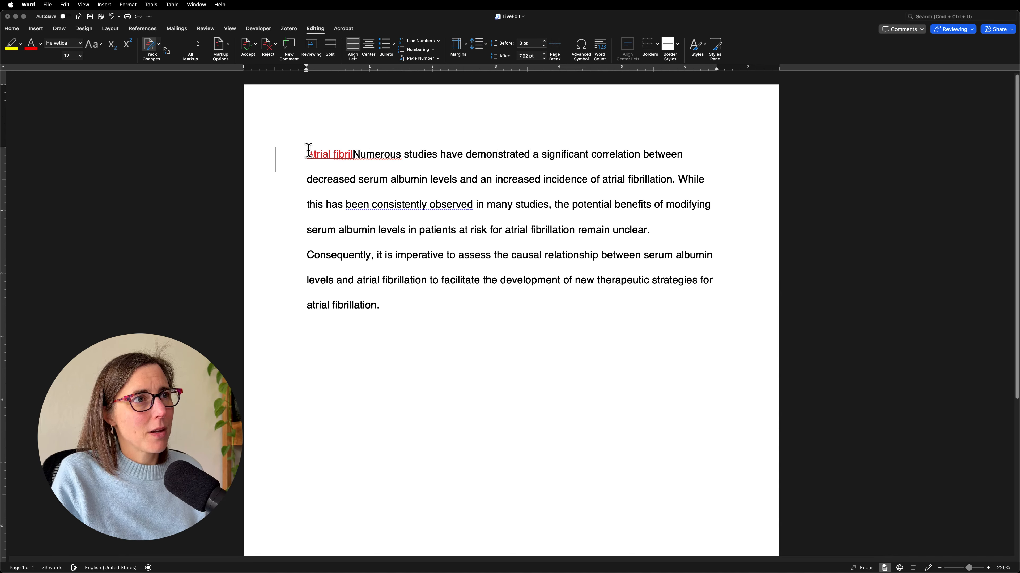
{"action": "type", "text": "lation"}
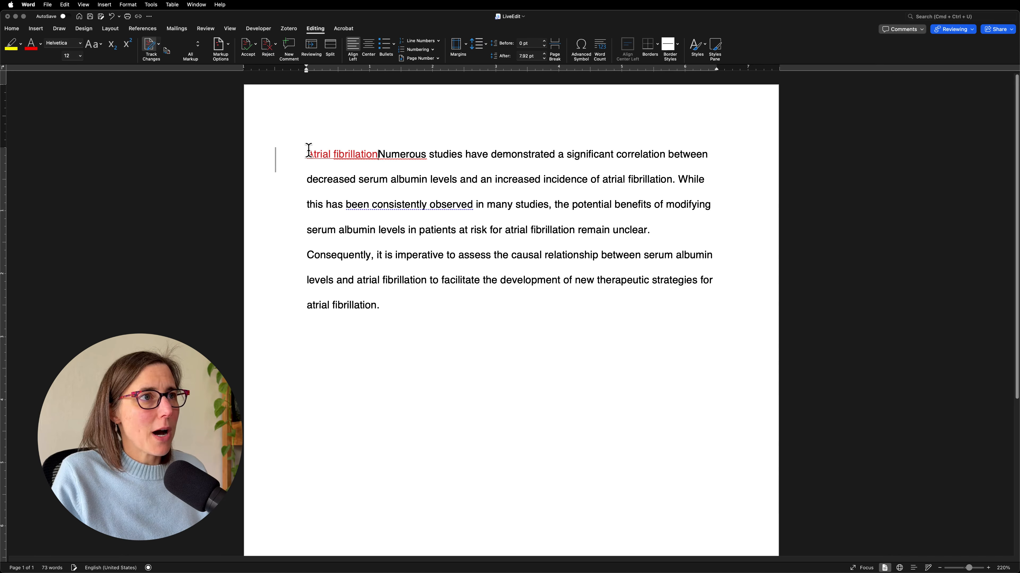
Step: Complete the new opening sentence after "Atrial fibrillation" with "has been linked to serum albumin concentrations."
{"action": "type", "text": " have be"}
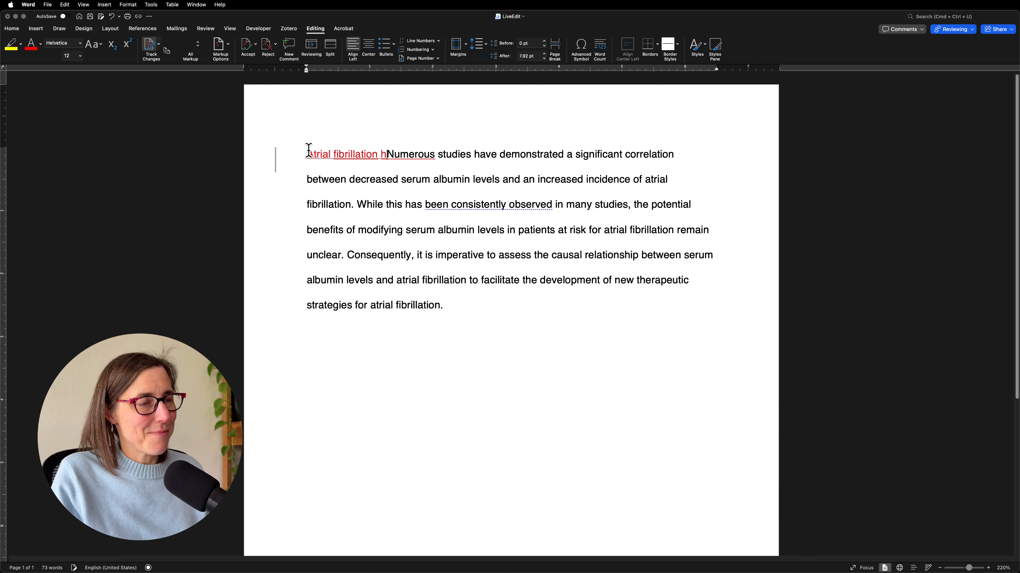
{"action": "key", "text": "BackSpace"}
{"action": "key", "text": "BackSpace"}
{"action": "key", "text": "BackSpace"}
{"action": "key", "text": "BackSpace"}
{"action": "key", "text": "BackSpace"}
{"action": "type", "text": "s been li"}
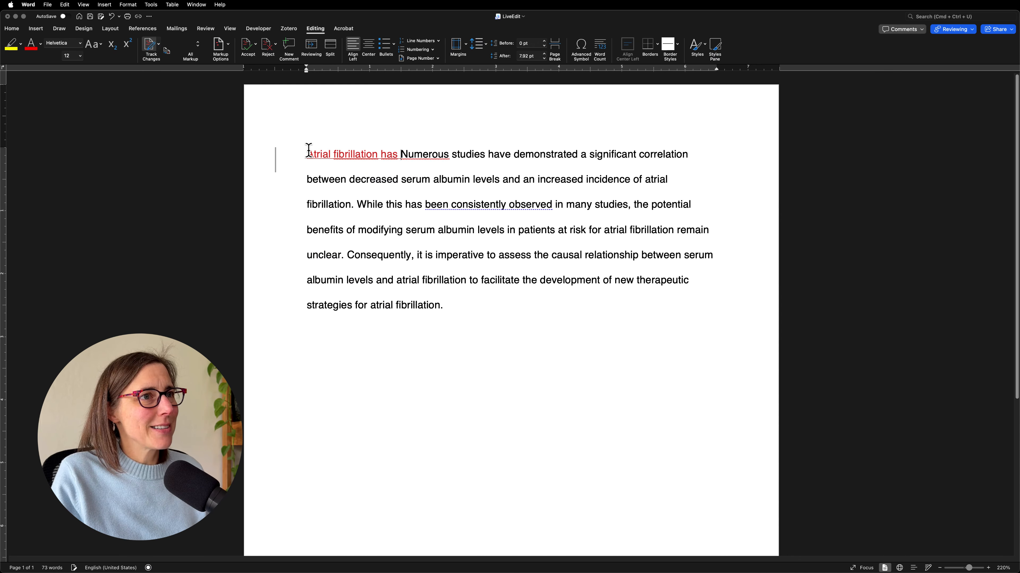
{"action": "type", "text": "nked "}
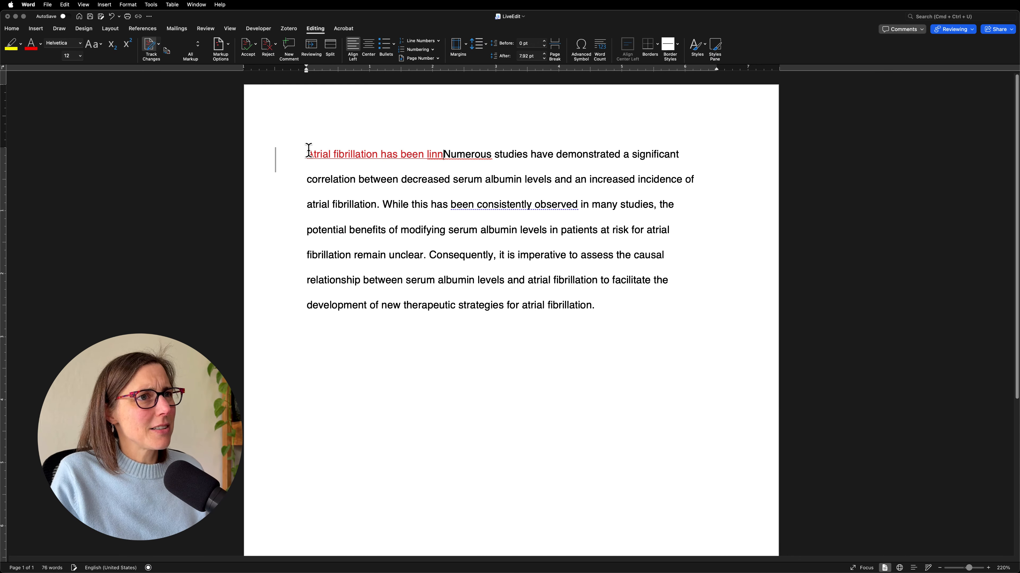
{"action": "type", "text": "to ser"}
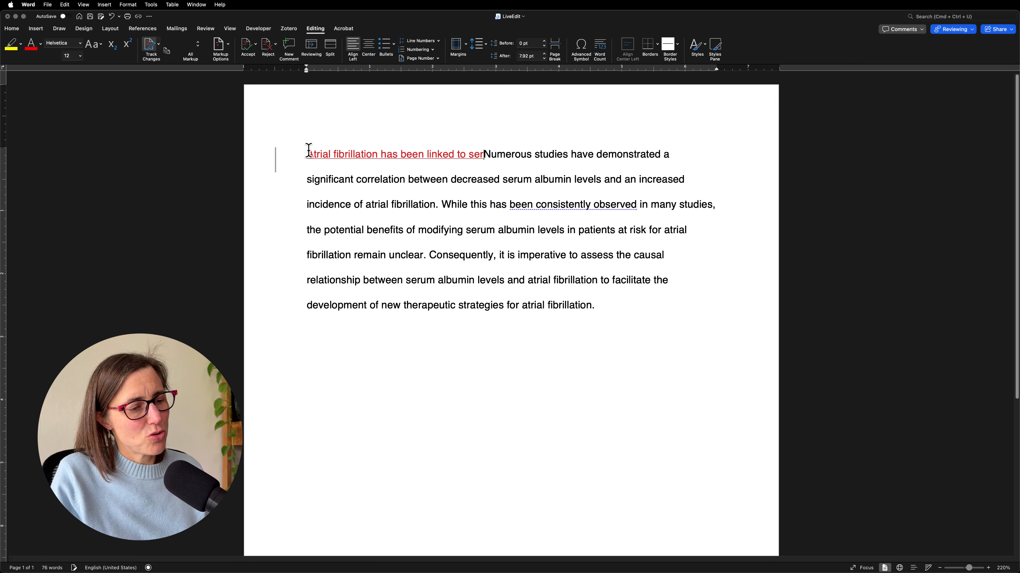
{"action": "type", "text": "um alb"}
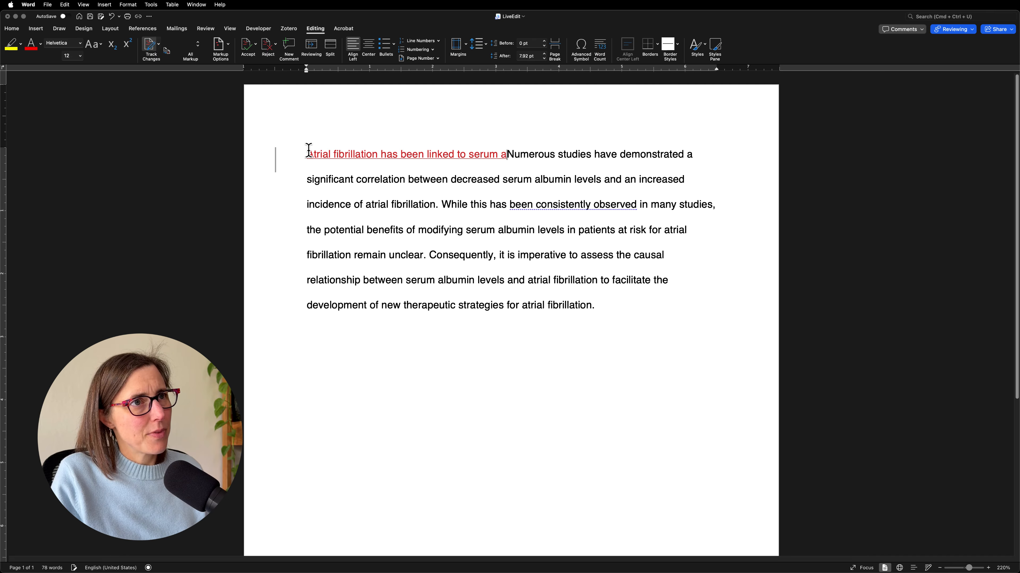
{"action": "type", "text": "umin con"}
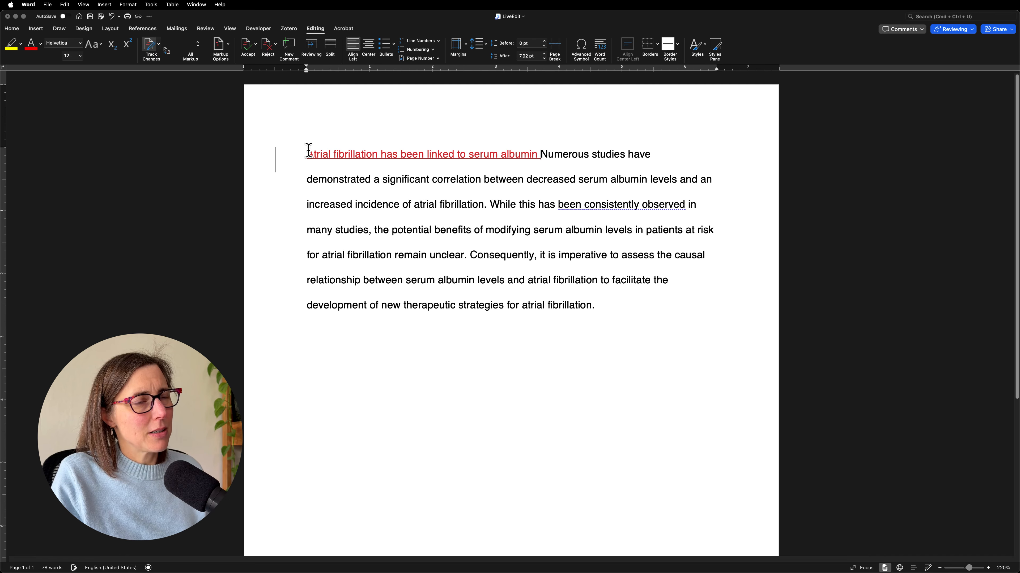
{"action": "type", "text": "centrations"}
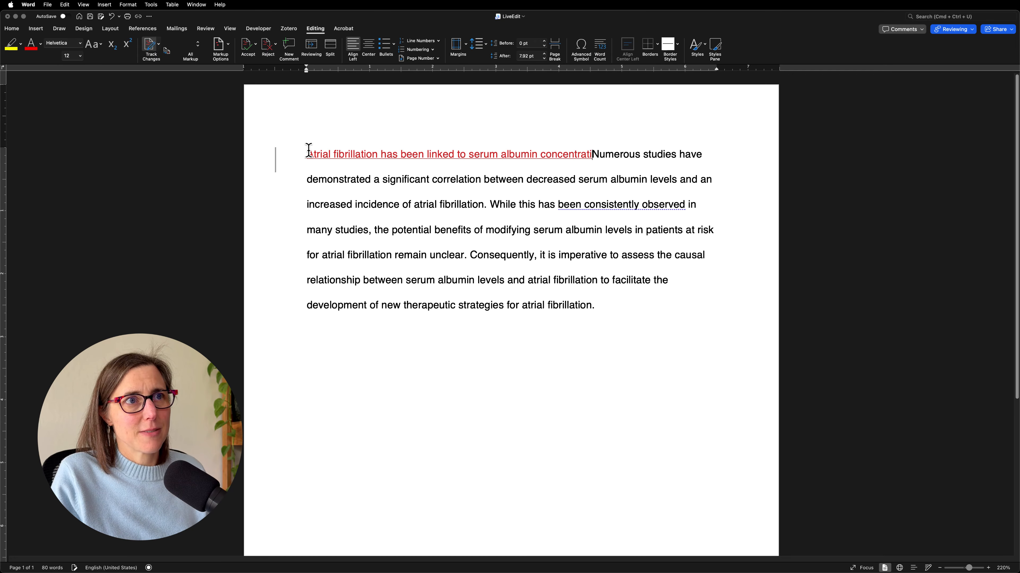
{"action": "type", "text": "."}
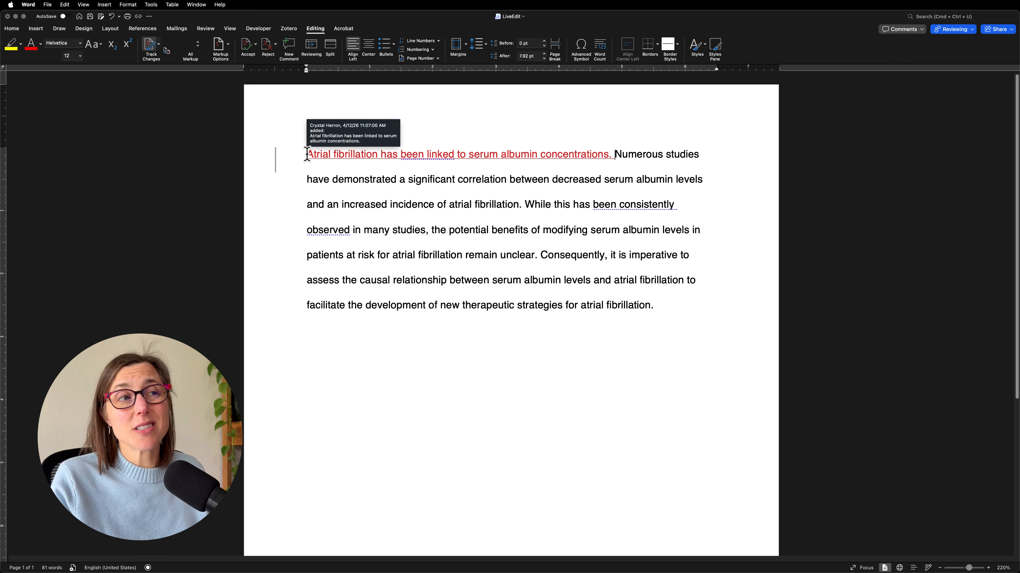
Step: Examine the two sentence openings and the second sentence's wording: "Numerous studies", "demonstrated", "significant correlation", "decreased" and "levels"
{"action": "left_click_drag", "start_coordinate": [307, 154], "coordinate": [355, 154]}
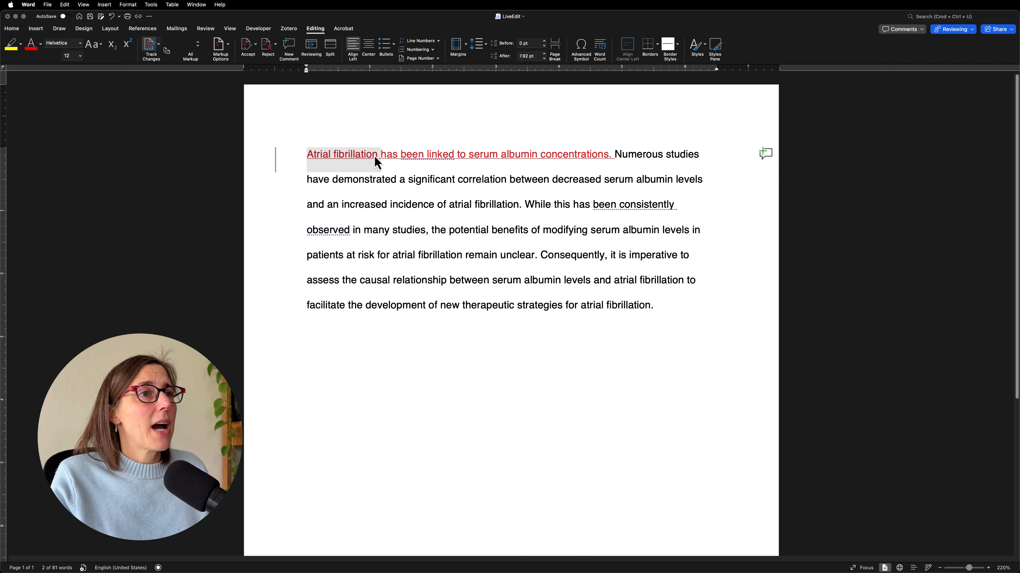
{"action": "left_click", "coordinate": [367, 157]}
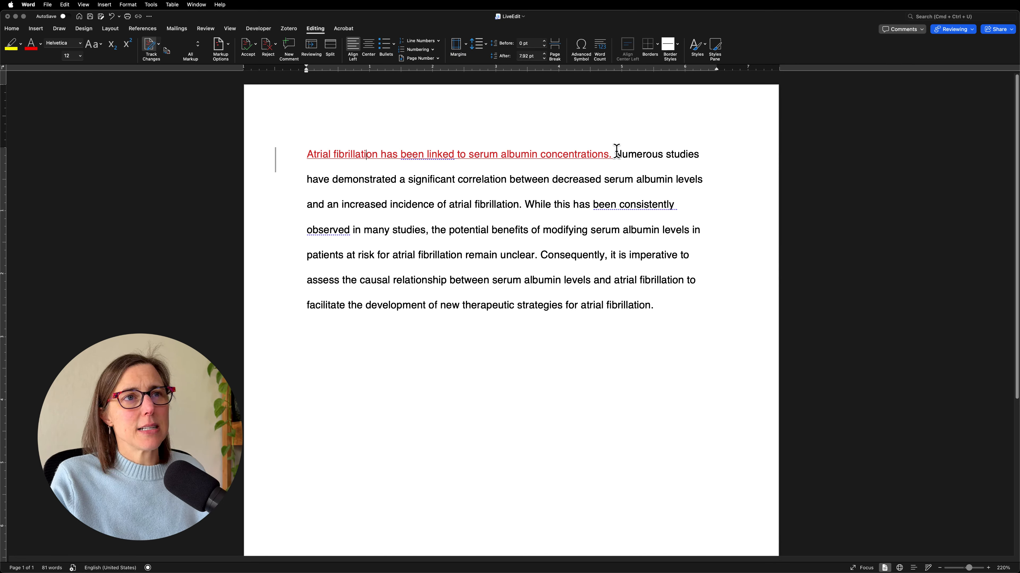
{"action": "left_click_drag", "start_coordinate": [617, 151], "coordinate": [703, 152]}
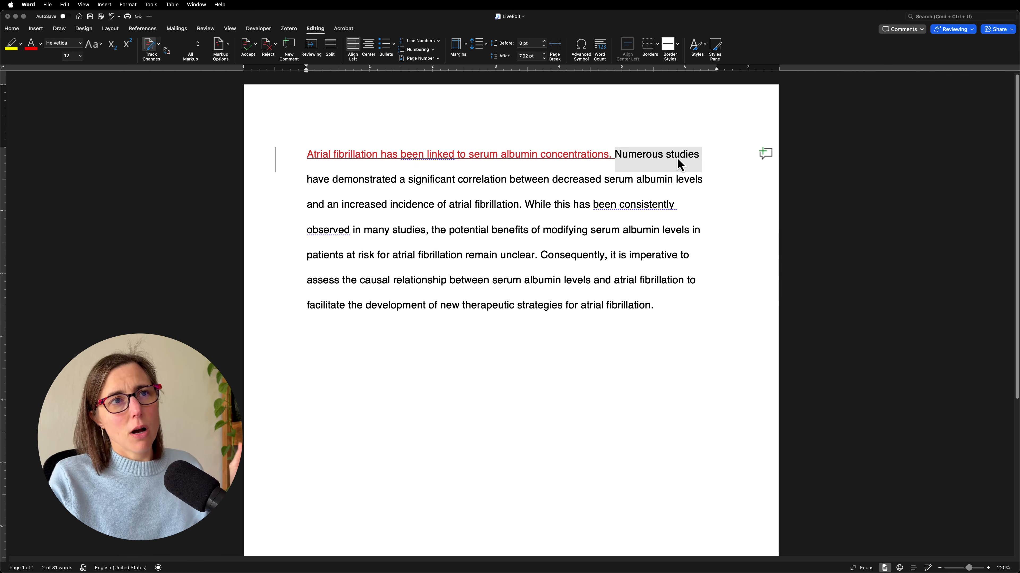
{"action": "left_click", "coordinate": [644, 159]}
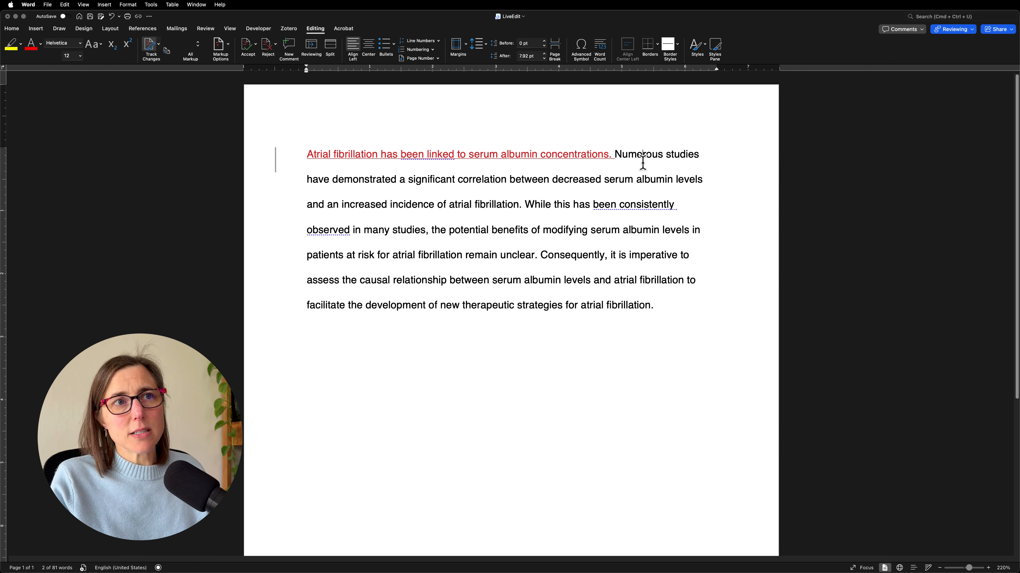
{"action": "double_click", "coordinate": [647, 154]}
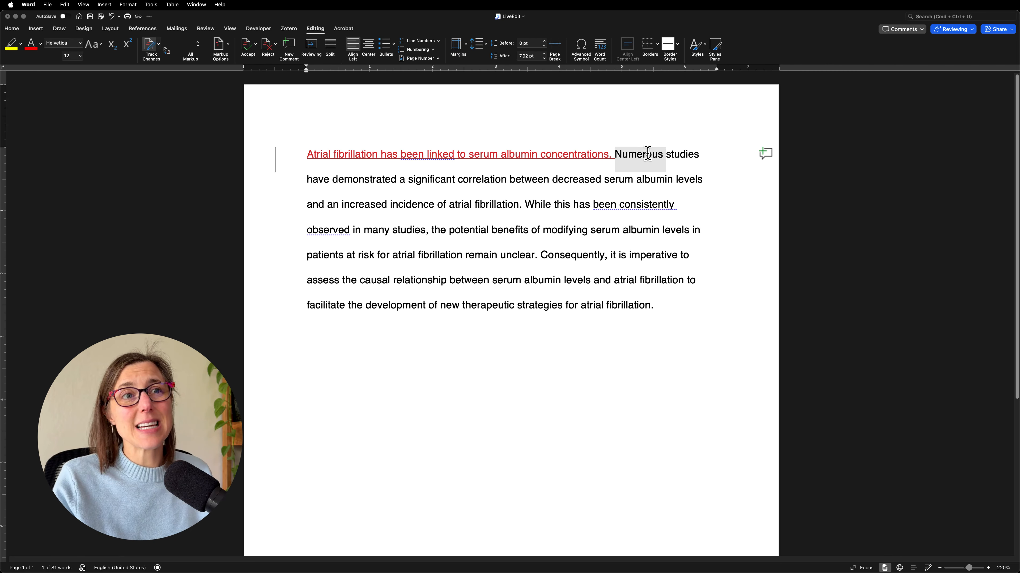
{"action": "left_click", "coordinate": [517, 205]}
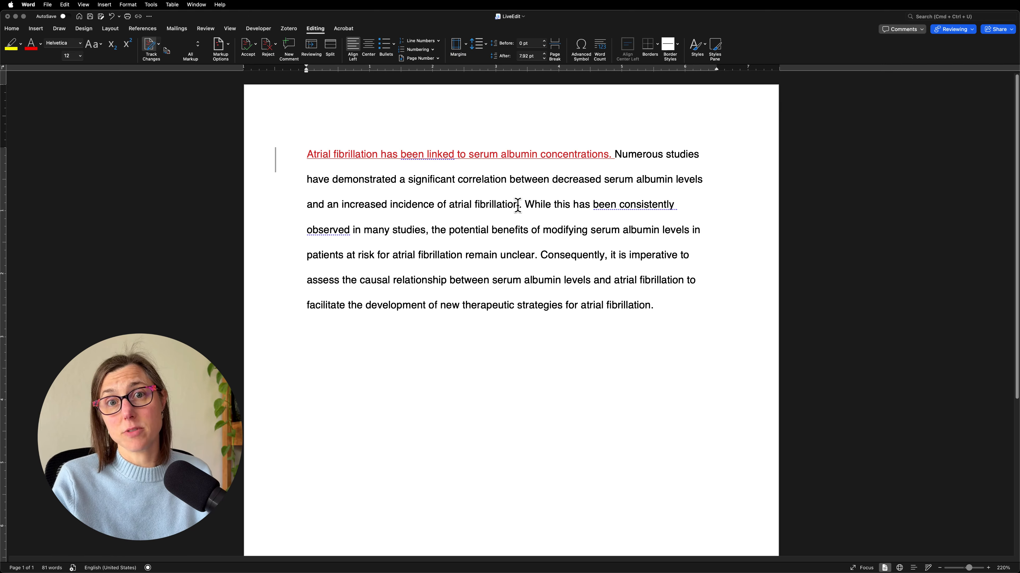
{"action": "left_click", "coordinate": [519, 206]}
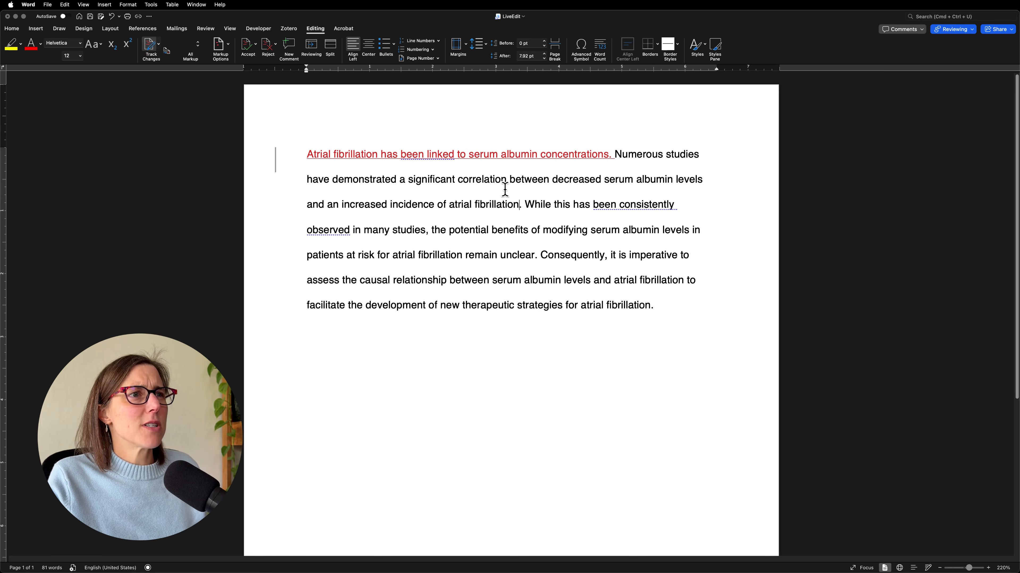
{"action": "double_click", "coordinate": [367, 182]}
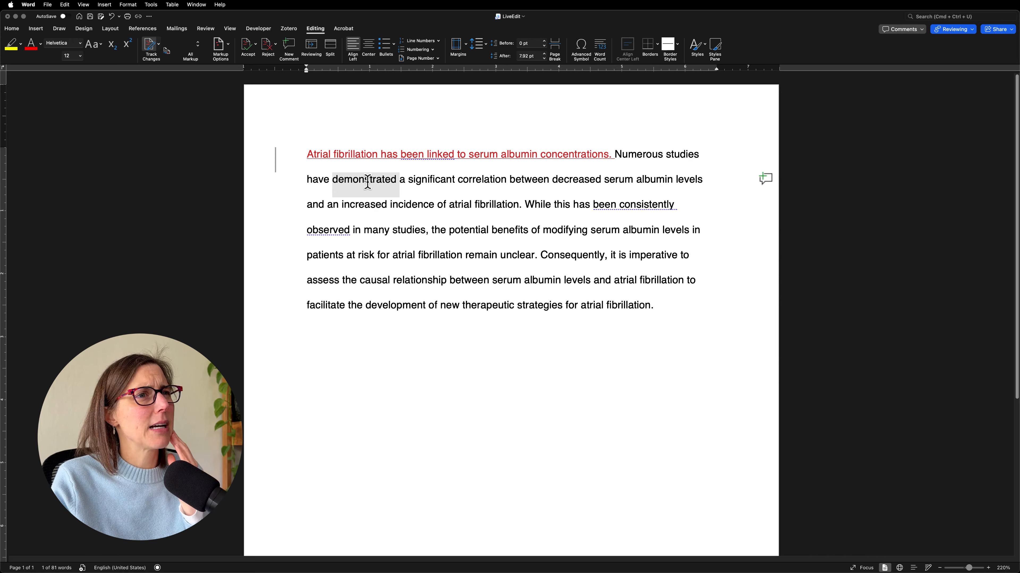
{"action": "left_click_drag", "start_coordinate": [415, 180], "coordinate": [481, 185]}
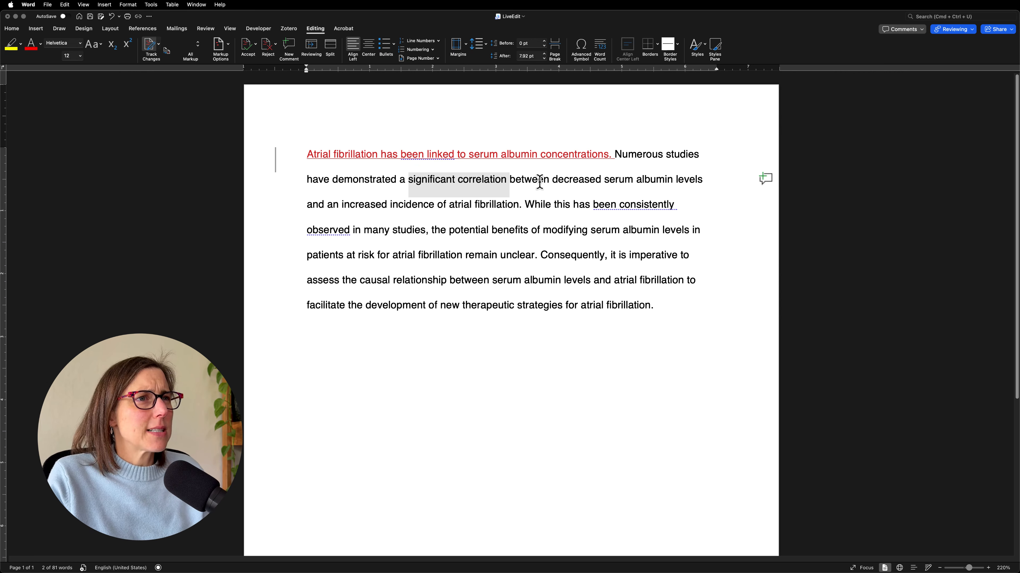
{"action": "double_click", "coordinate": [581, 181]}
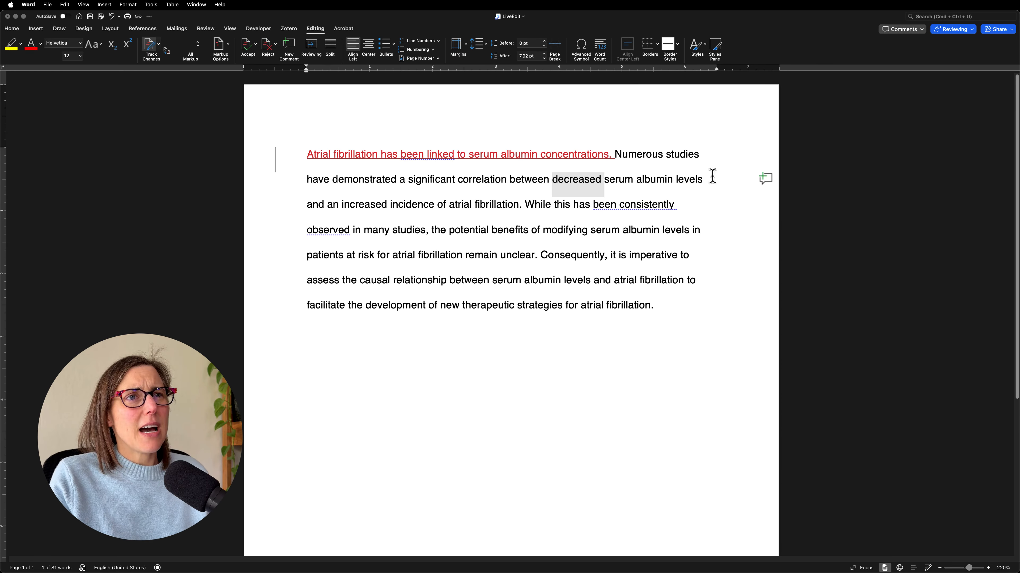
{"action": "double_click", "coordinate": [685, 177]}
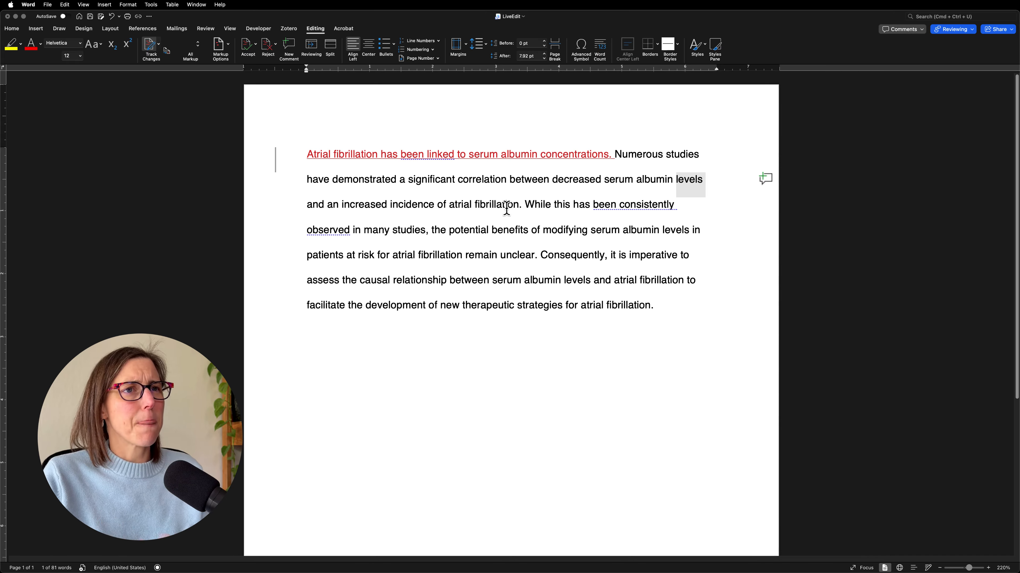
{"action": "left_click", "coordinate": [587, 187]}
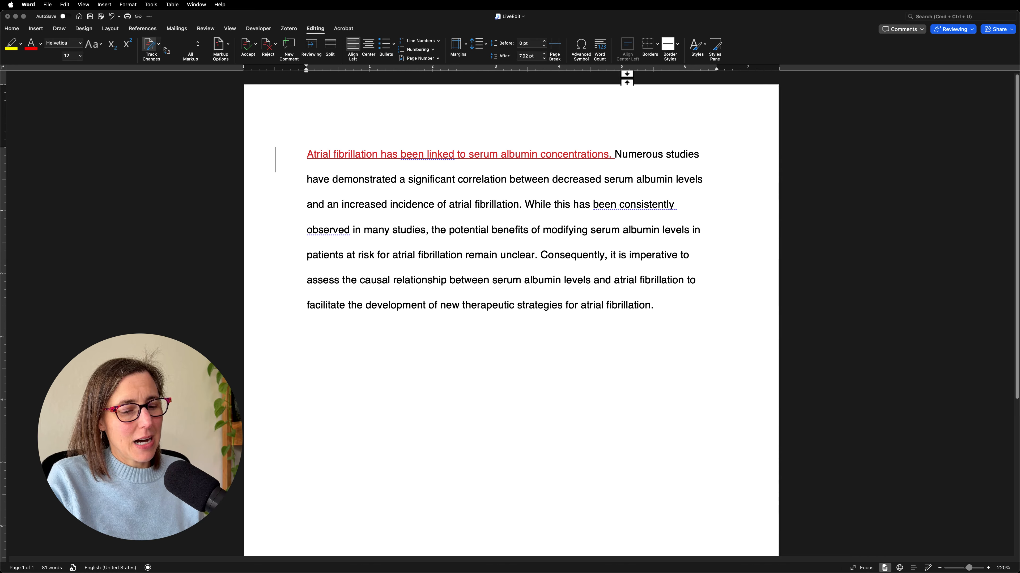
Step: Insert the transition "Indeed," at the start of the second sentence, before "Numerous studies"
{"action": "left_click", "coordinate": [615, 155]}
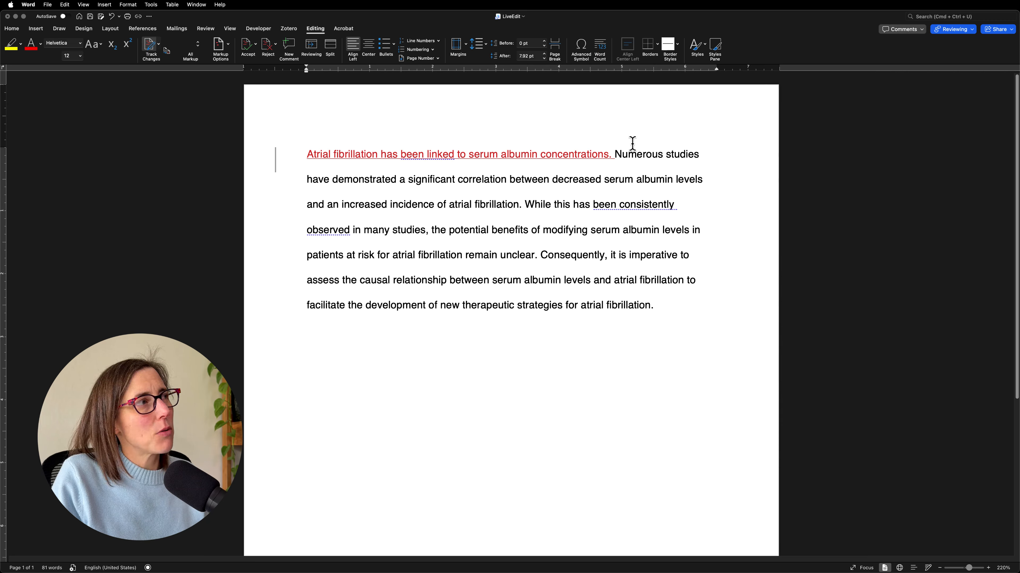
{"action": "type", "text": "Inde"}
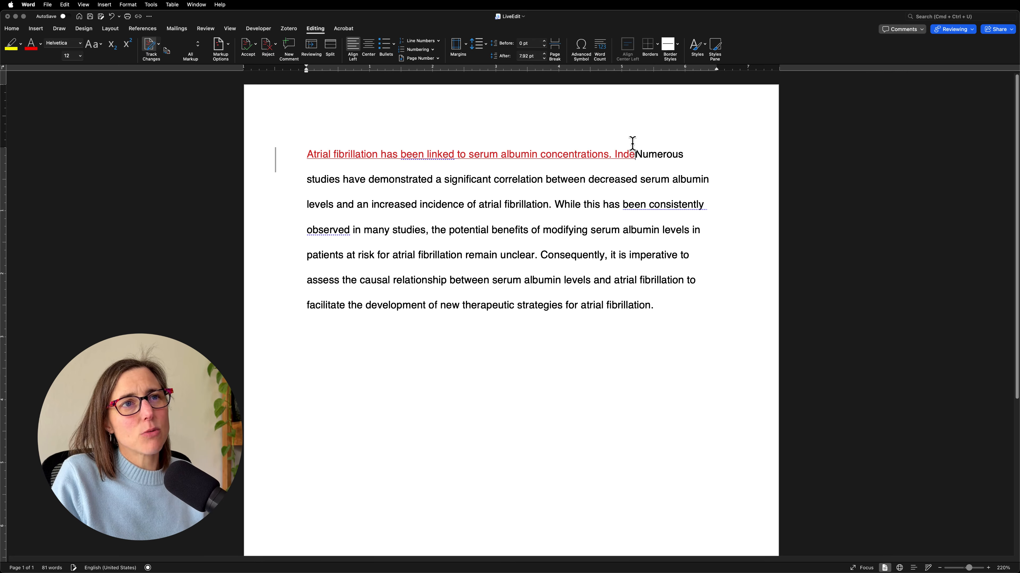
{"action": "type", "text": "ed,"}
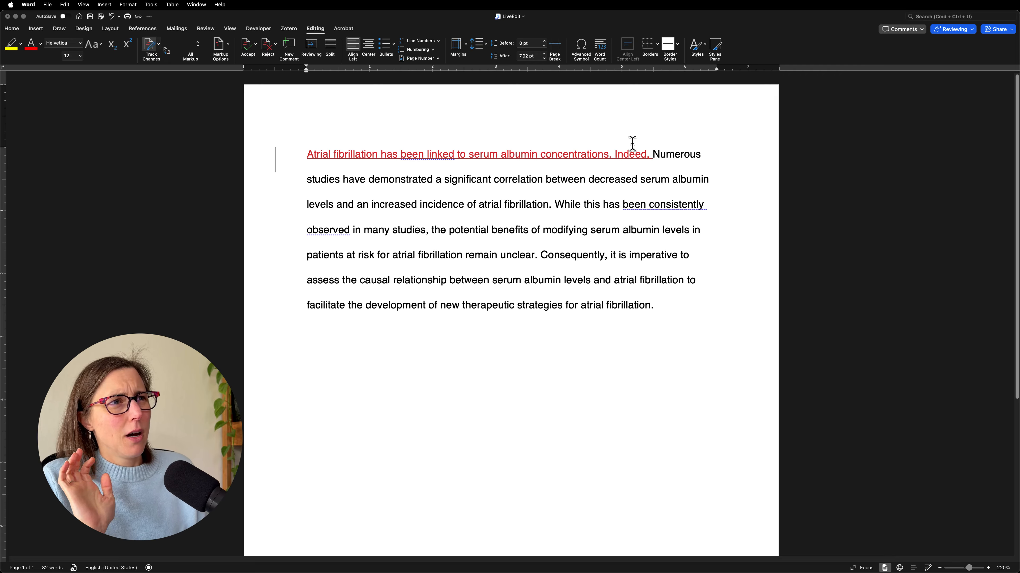
Step: Delete the phrase "Numerous studies have demonstrated" following "Indeed," in the second sentence
{"action": "left_click_drag", "start_coordinate": [653, 155], "coordinate": [451, 189]}
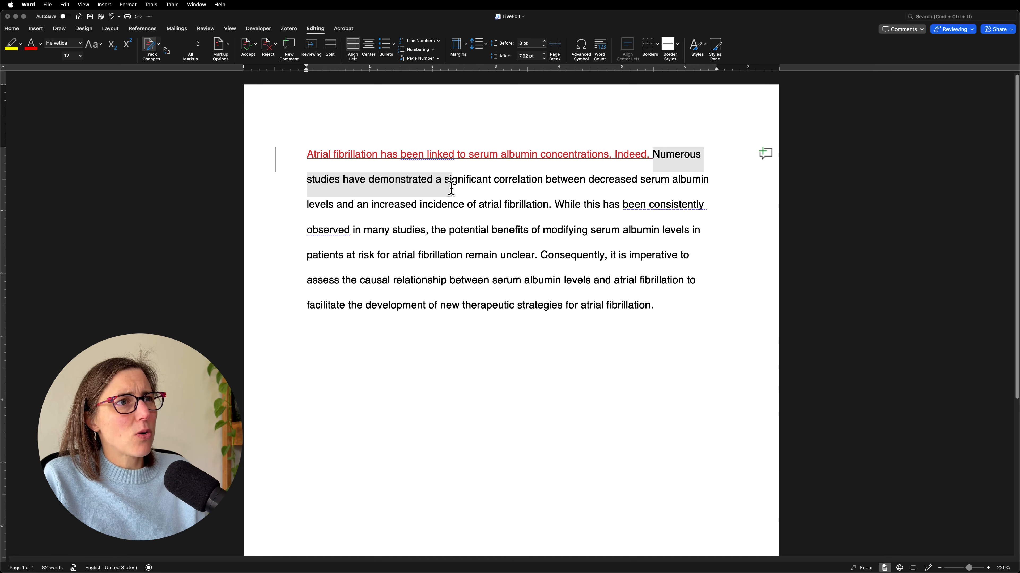
{"action": "left_click_drag", "start_coordinate": [451, 189], "coordinate": [433, 180]}
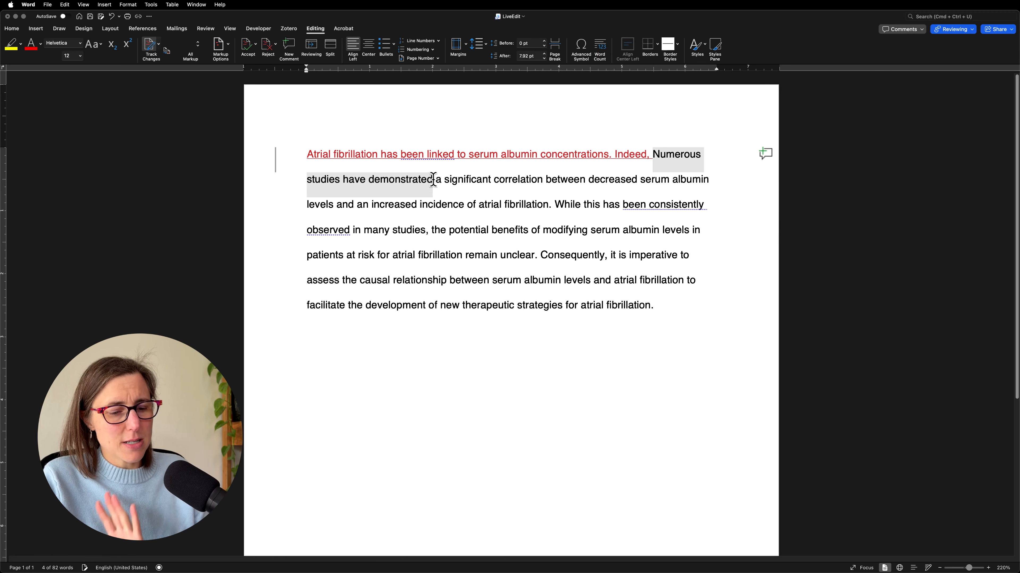
{"action": "key", "text": "BackSpace"}
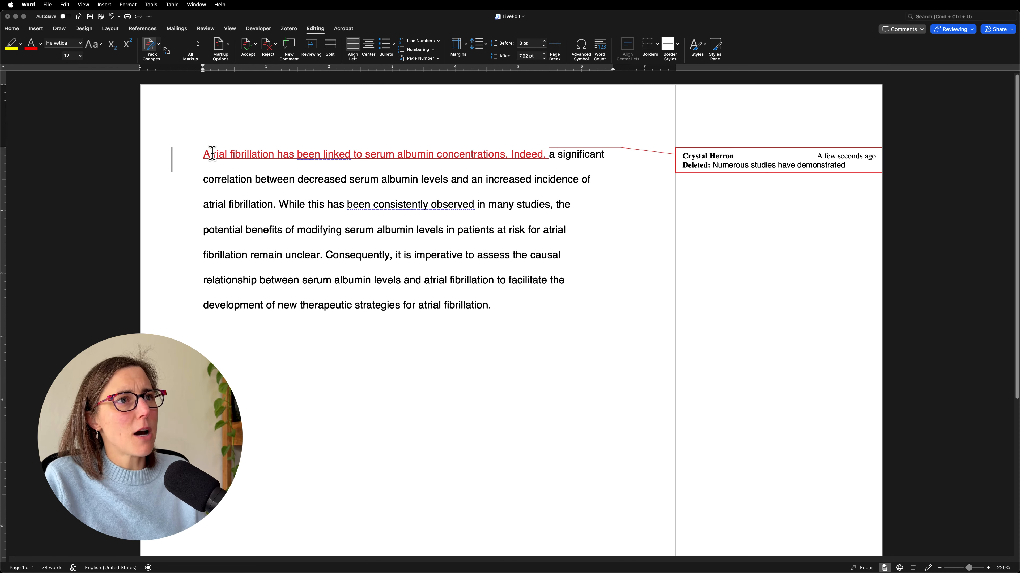
Step: Move the phrase "incidence of atrial fibrillation" from the end of the second sentence to directly after "Indeed,"
{"action": "left_click_drag", "start_coordinate": [203, 154], "coordinate": [481, 160]}
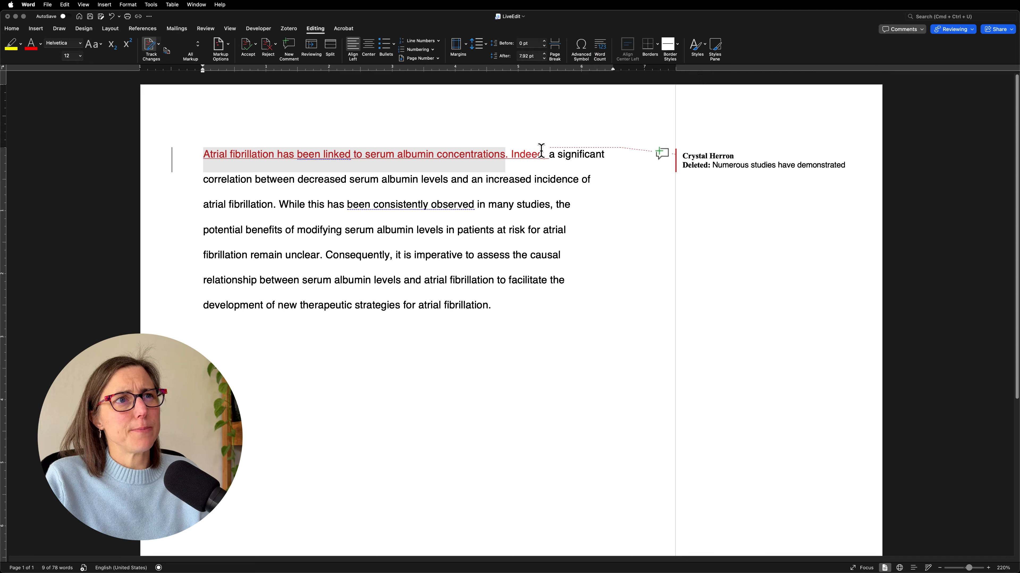
{"action": "left_click", "coordinate": [554, 157]}
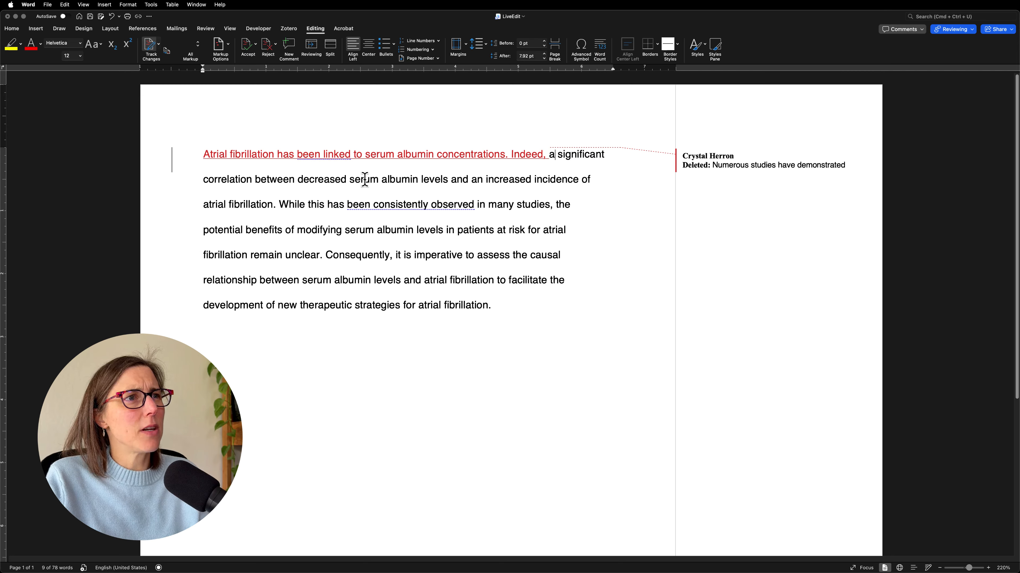
{"action": "left_click_drag", "start_coordinate": [349, 179], "coordinate": [460, 185]}
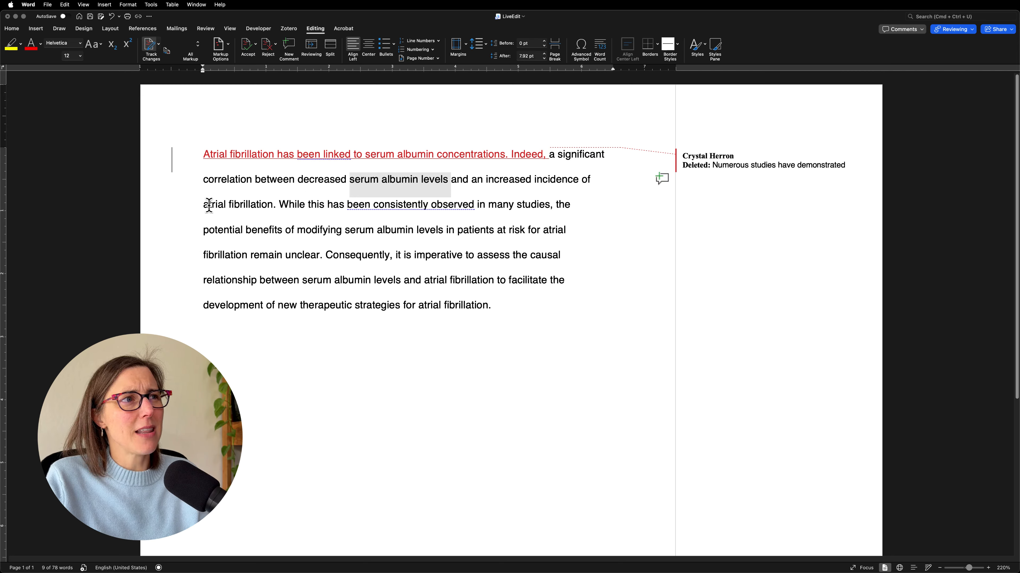
{"action": "left_click_drag", "start_coordinate": [204, 205], "coordinate": [259, 202]}
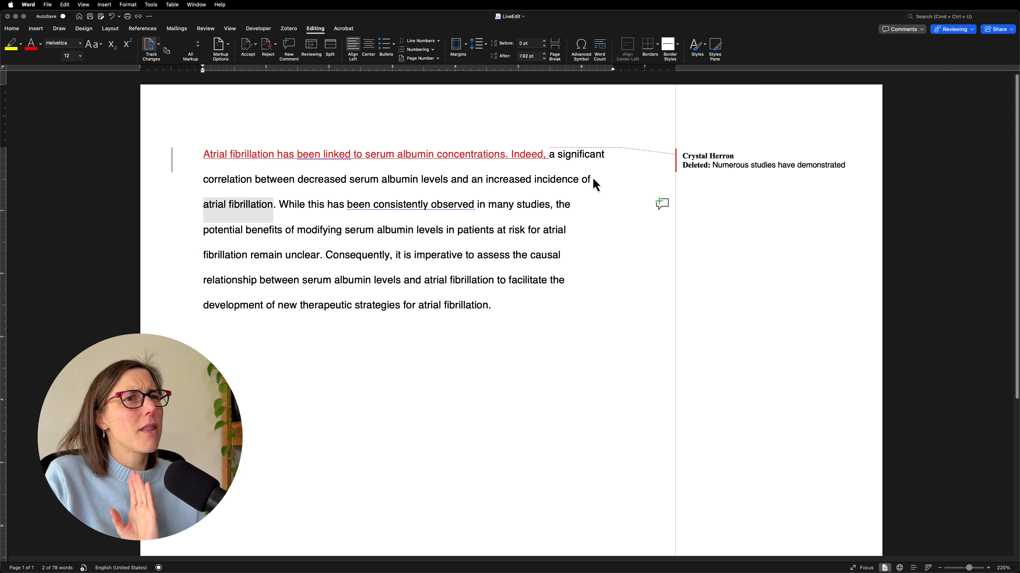
{"action": "left_click", "coordinate": [531, 186]}
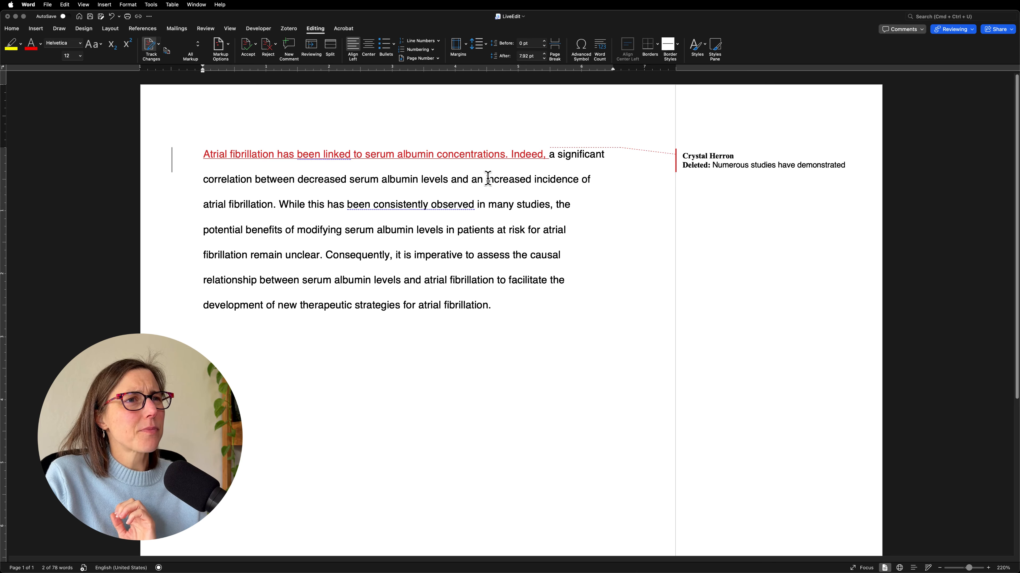
{"action": "left_click_drag", "start_coordinate": [534, 180], "coordinate": [273, 205]}
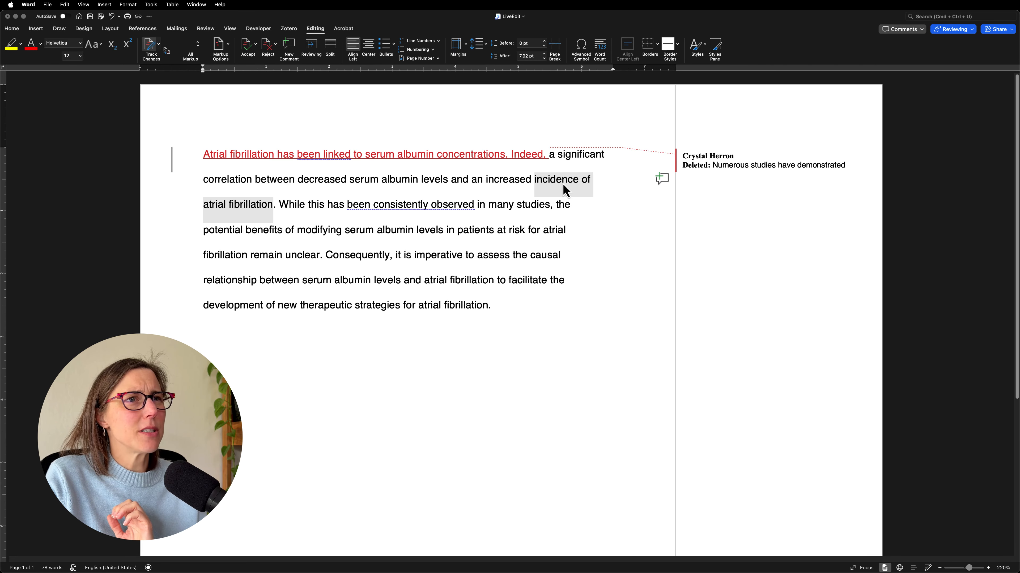
{"action": "left_click_drag", "start_coordinate": [564, 189], "coordinate": [549, 156]}
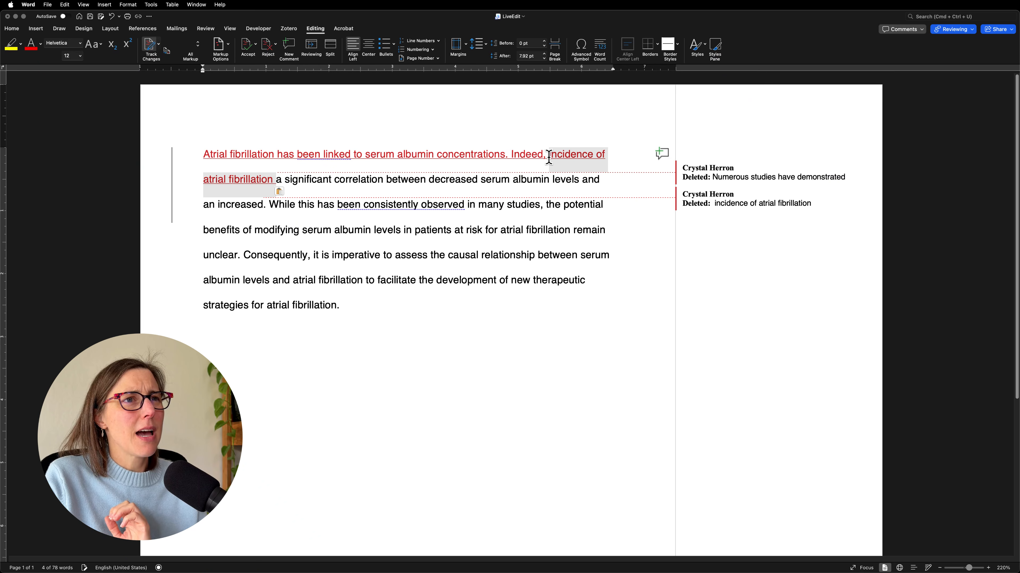
Step: Insert "a higher" between "Indeed," and "incidence of atrial fibrillation" in the second sentence
{"action": "left_click", "coordinate": [549, 156]}
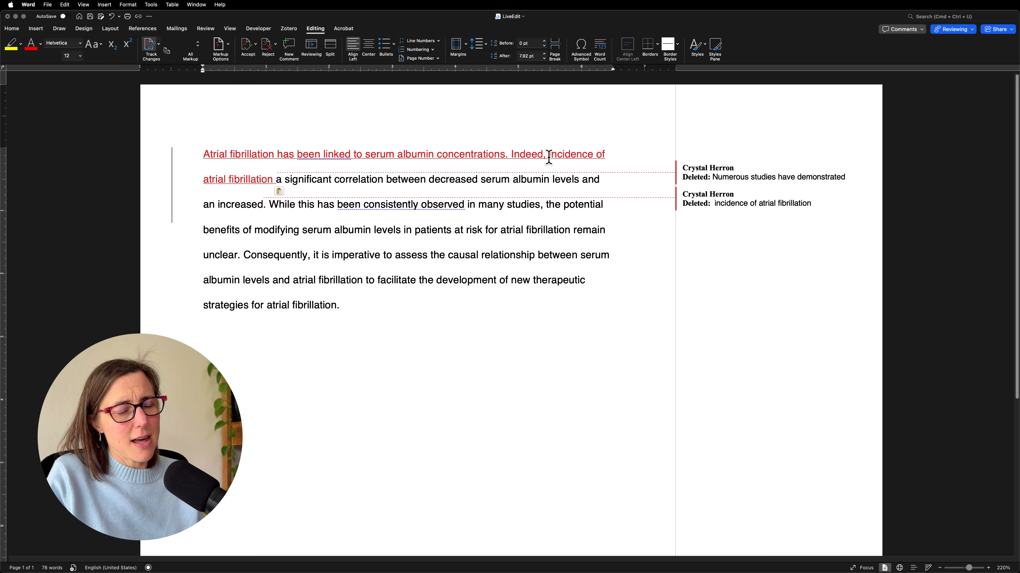
{"action": "type", "text": "is"}
{"action": "key", "text": "BackSpace"}
{"action": "key", "text": "BackSpace"}
{"action": "key", "text": "BackSpace"}
{"action": "type", "text": "a higher"}
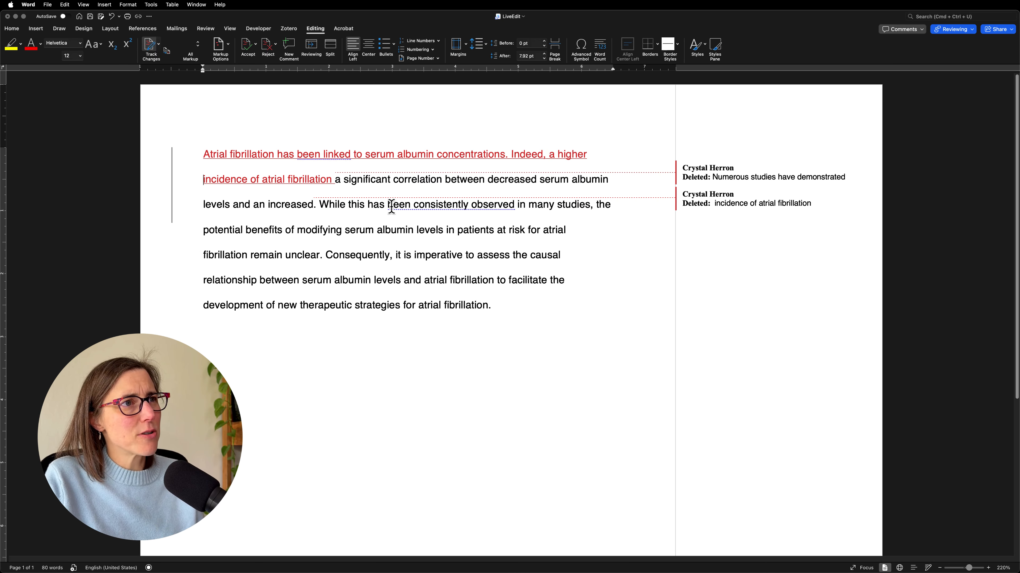
Step: Insert "was negatively" after "a higher incidence of atrial fibrillation" in the second sentence
{"action": "left_click", "coordinate": [333, 178]}
{"action": "type", "text": "w"}
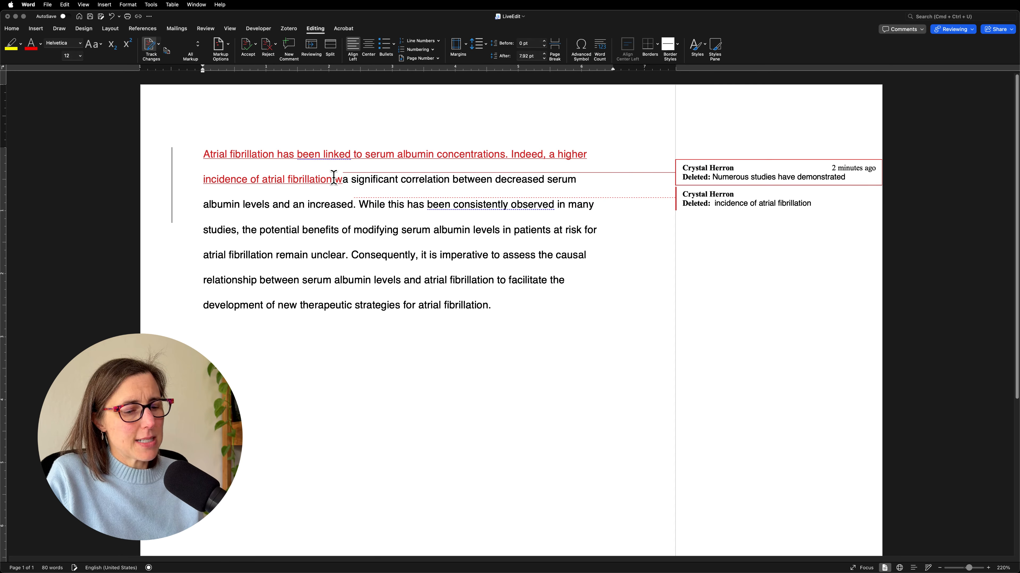
{"action": "type", "text": "as negat"}
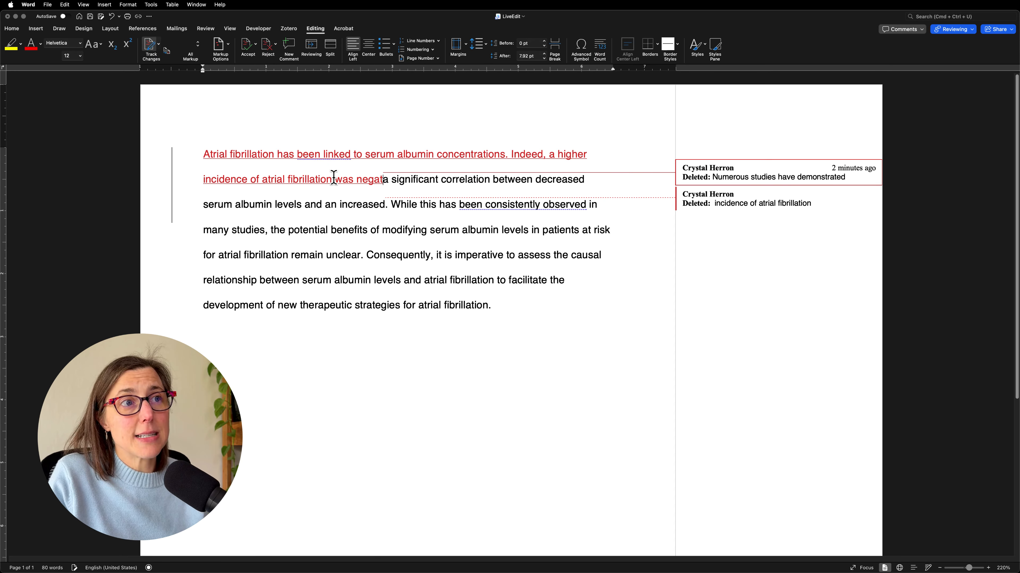
{"action": "type", "text": "ively"}
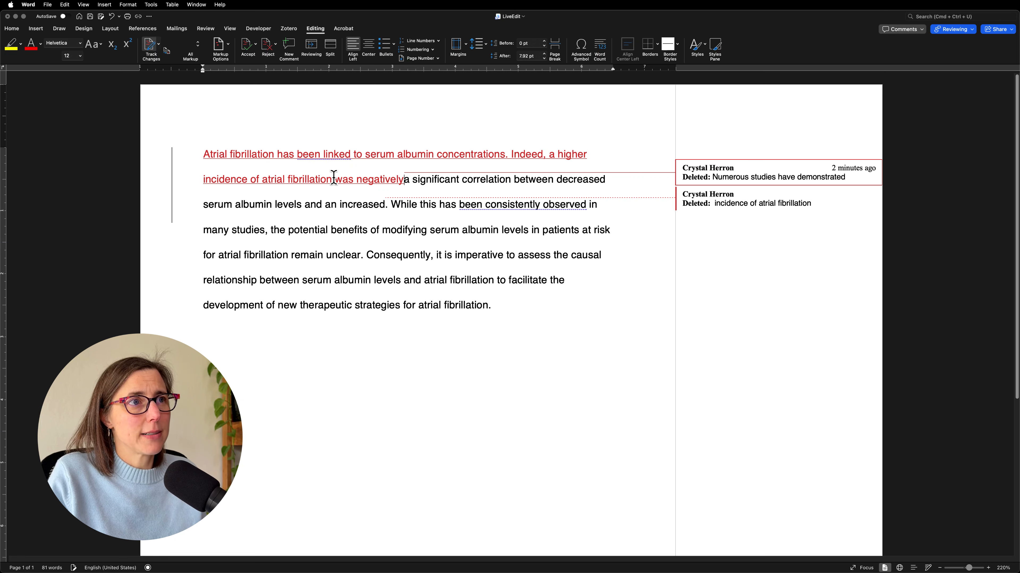
Step: Delete the words "a significant" in front of "correlation" in the second sentence
{"action": "key", "text": "Delete"}
{"action": "key", "text": "Delete"}
{"action": "key", "text": "Delete"}
{"action": "key", "text": "Delete"}
{"action": "key", "text": "Delete"}
{"action": "key", "text": "Delete"}
{"action": "key", "text": "Delete"}
{"action": "key", "text": "Delete"}
{"action": "key", "text": "Delete"}
{"action": "key", "text": "Delete"}
{"action": "key", "text": "Delete"}
{"action": "key", "text": "Delete"}
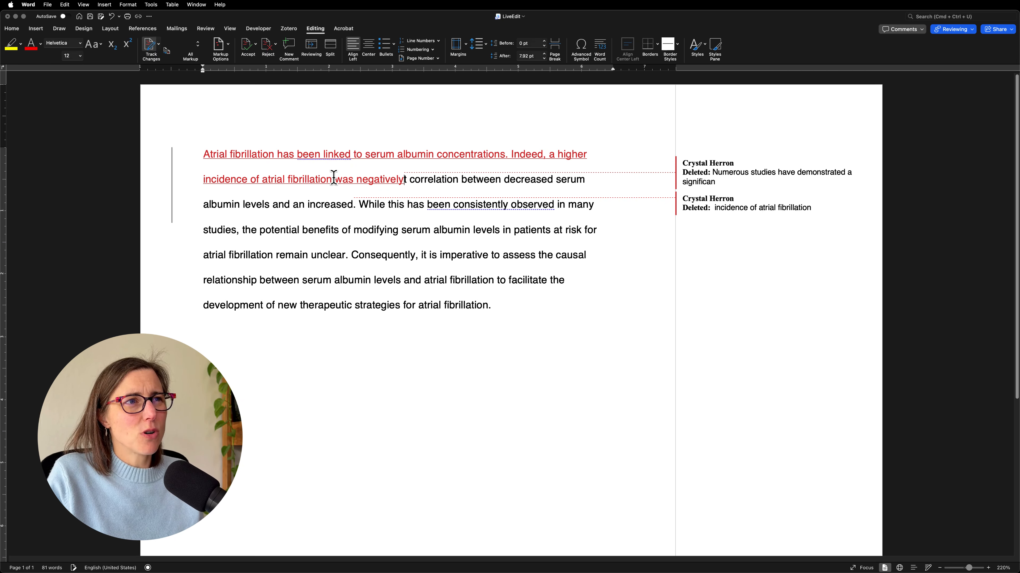
{"action": "key", "text": "Delete"}
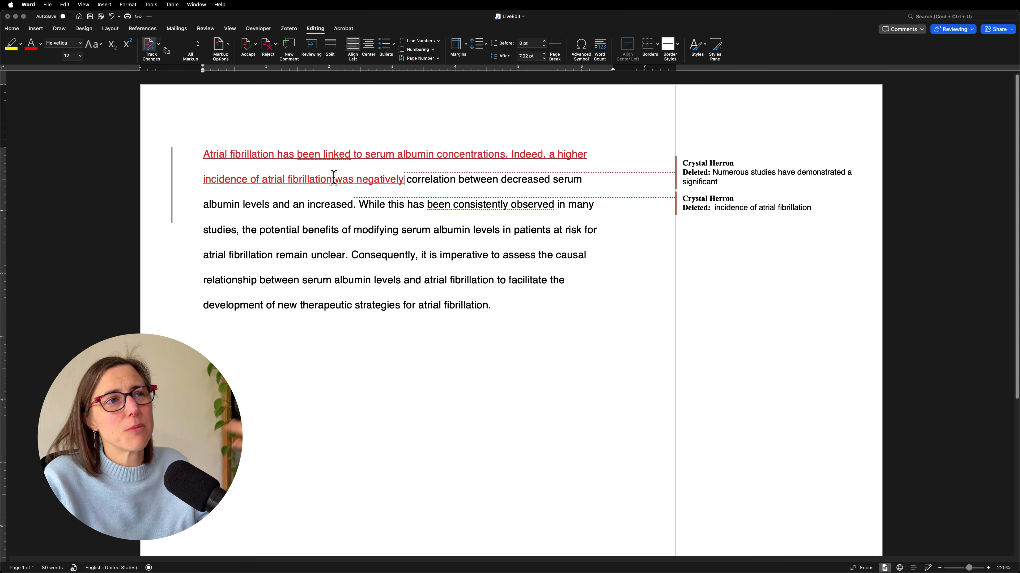
Step: Change "correlation" to "correlated with" following "was negatively" in the second sentence
{"action": "left_click", "coordinate": [441, 181]}
{"action": "key", "text": "Delete"}
{"action": "key", "text": "Delete"}
{"action": "key", "text": "Delete"}
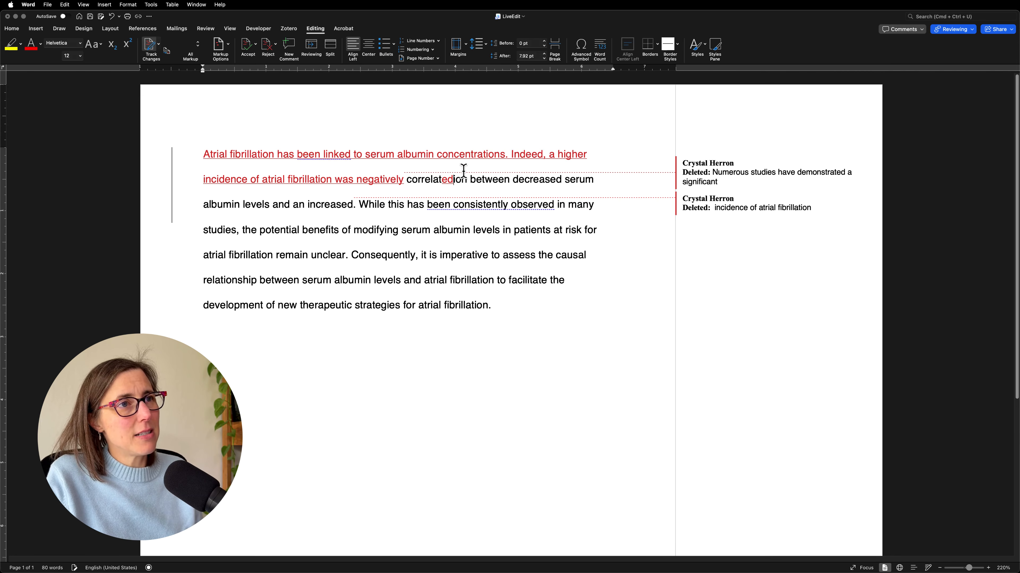
{"action": "type", "text": "ed"}
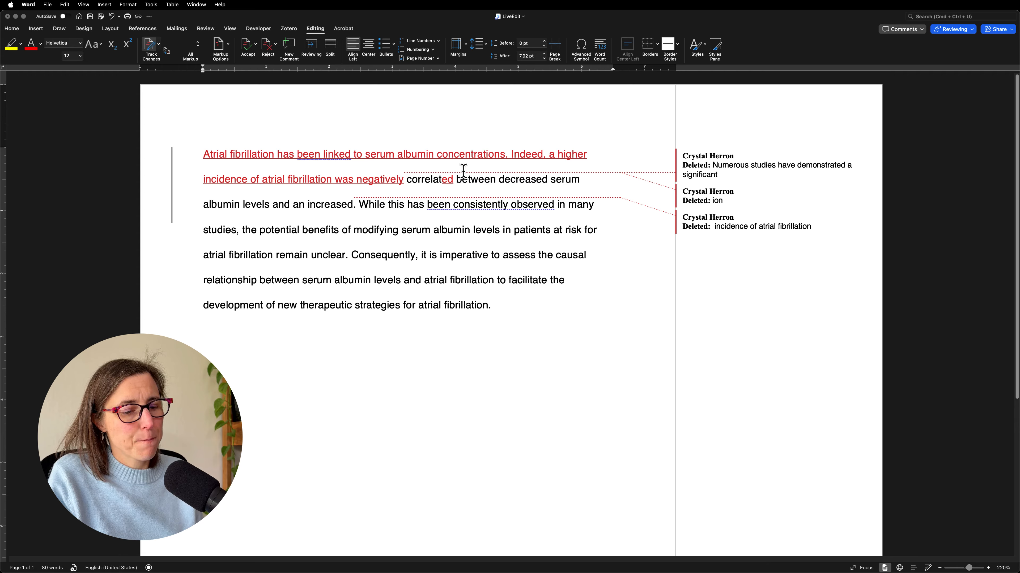
{"action": "type", "text": " with"}
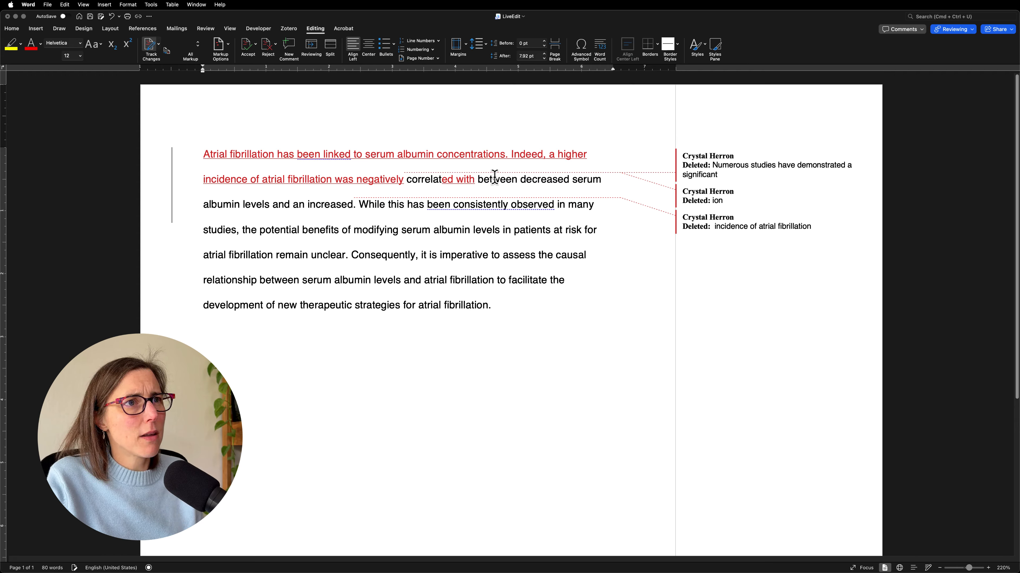
Step: Replace "between decreased" with "lower" and "levels" with "concentrations" around "serum albumin" in the second sentence
{"action": "left_click_drag", "start_coordinate": [480, 178], "coordinate": [554, 175]}
{"action": "type", "text": "lower"}
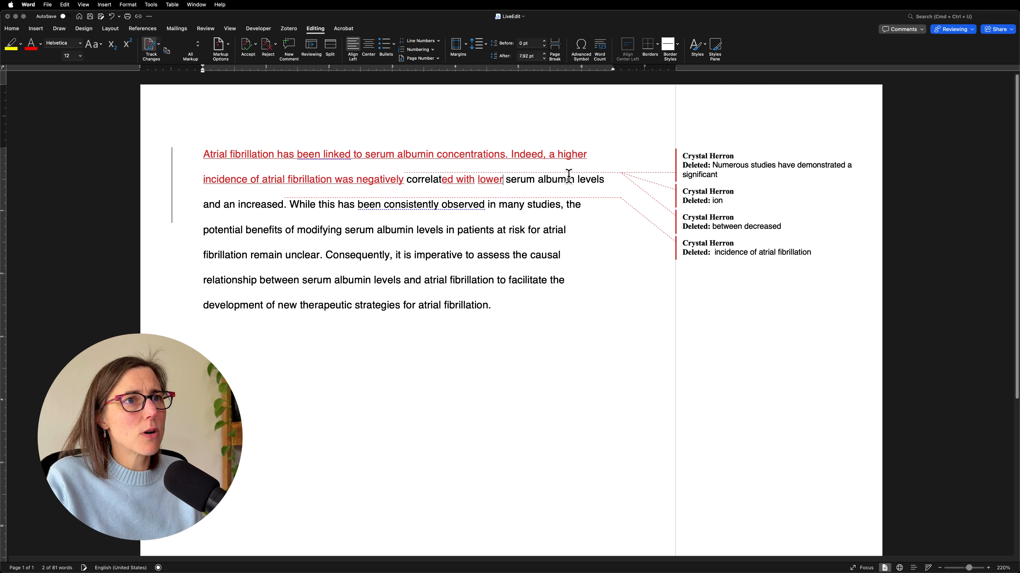
{"action": "double_click", "coordinate": [590, 180]}
{"action": "type", "text": "concentrt and an increased. While this has been consistently observed in many studies,"}
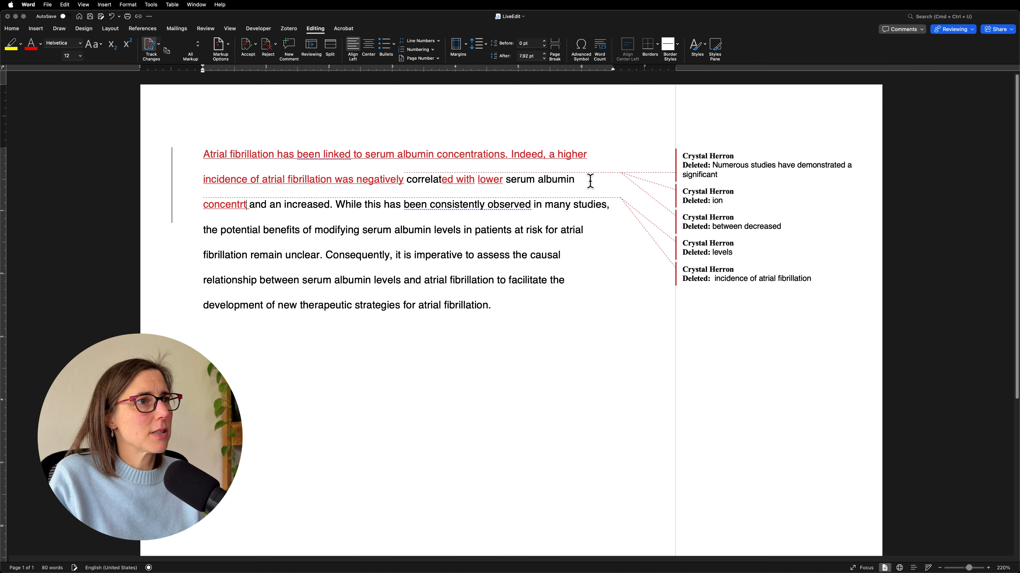
{"action": "key", "text": "BackSpace"}
{"action": "type", "text": "ations and an increased. While this has been consistently observed in many"}
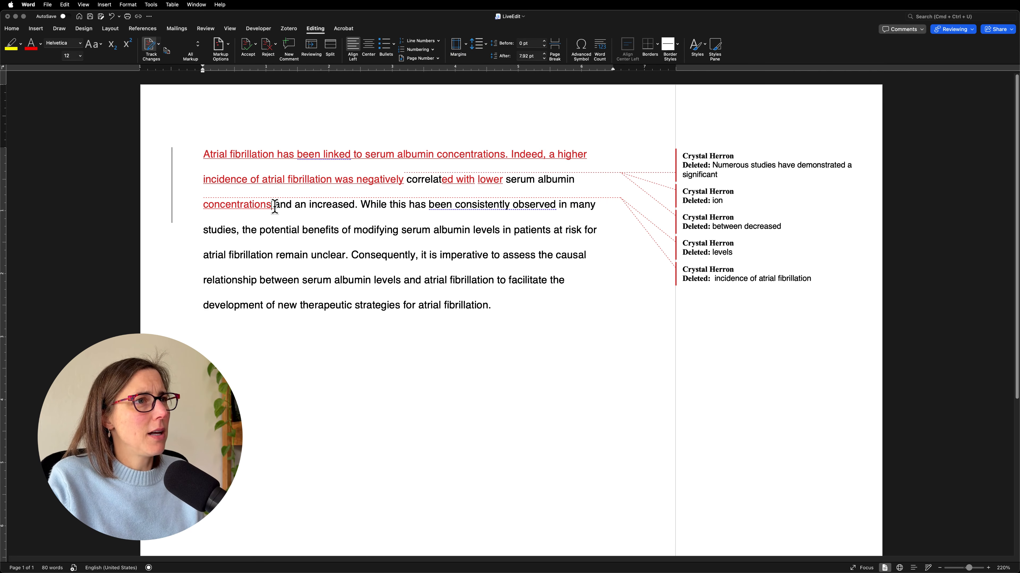
Step: Delete the leftover words "and an increased" so the second sentence ends after "concentrations"
{"action": "left_click_drag", "start_coordinate": [274, 204], "coordinate": [338, 200]}
{"action": "key", "text": "BackSpace"}
{"action": "key", "text": "BackSpace"}
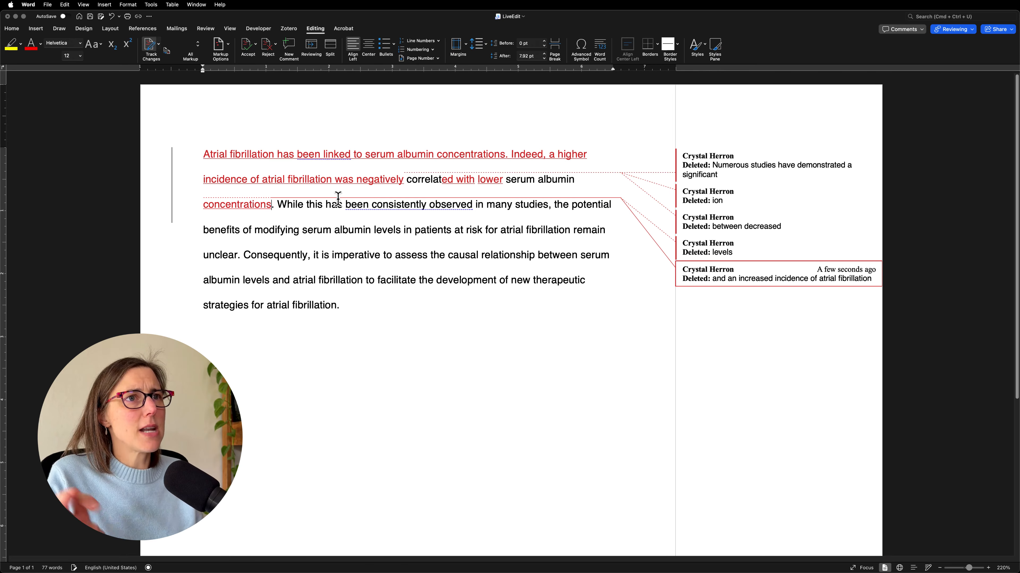
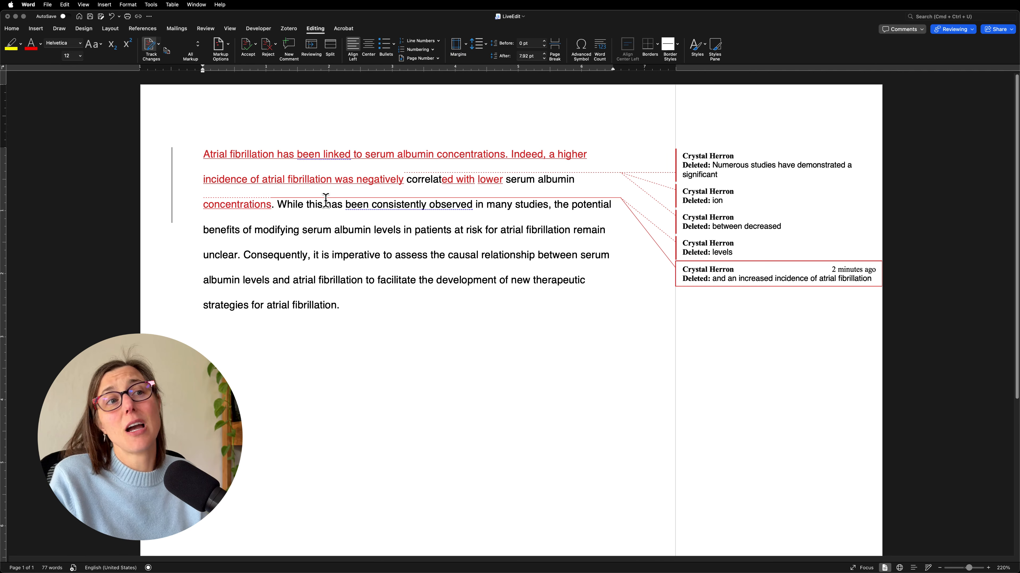
Step: Replace "While" with "Although" at the start of the third sentence and insert "correlation" after "this"
{"action": "double_click", "coordinate": [427, 186]}
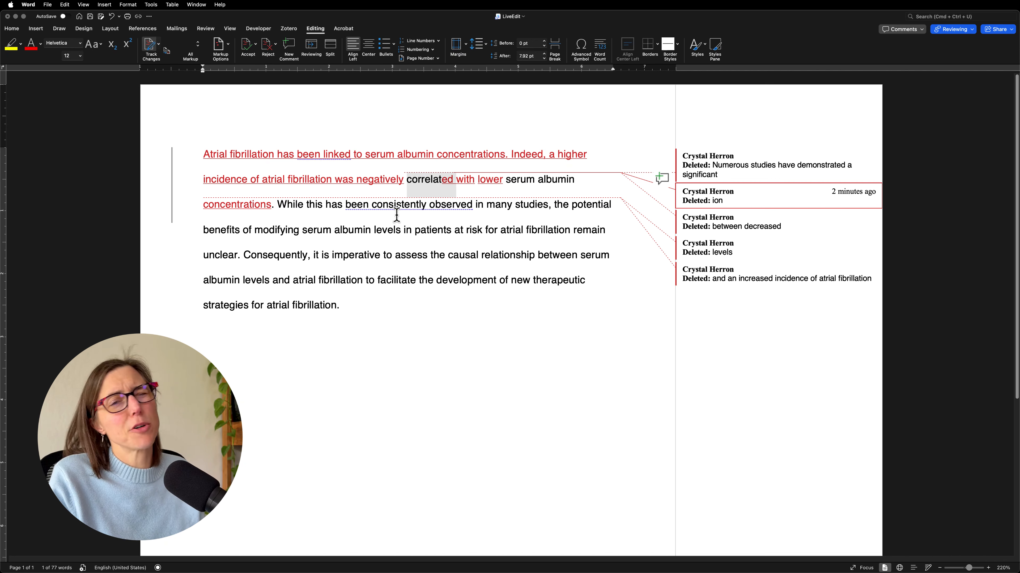
{"action": "left_click", "coordinate": [341, 208]}
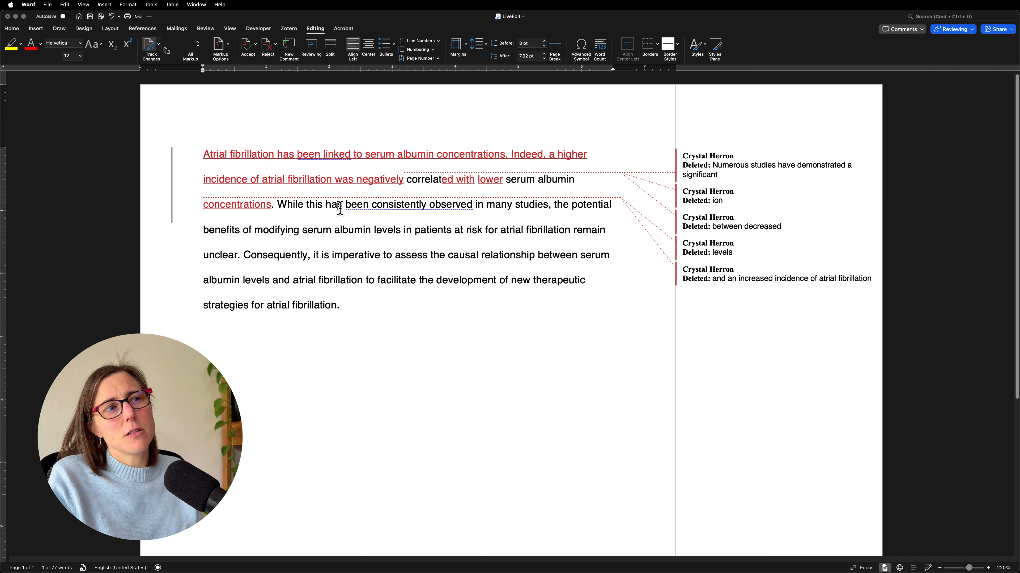
{"action": "double_click", "coordinate": [292, 206]}
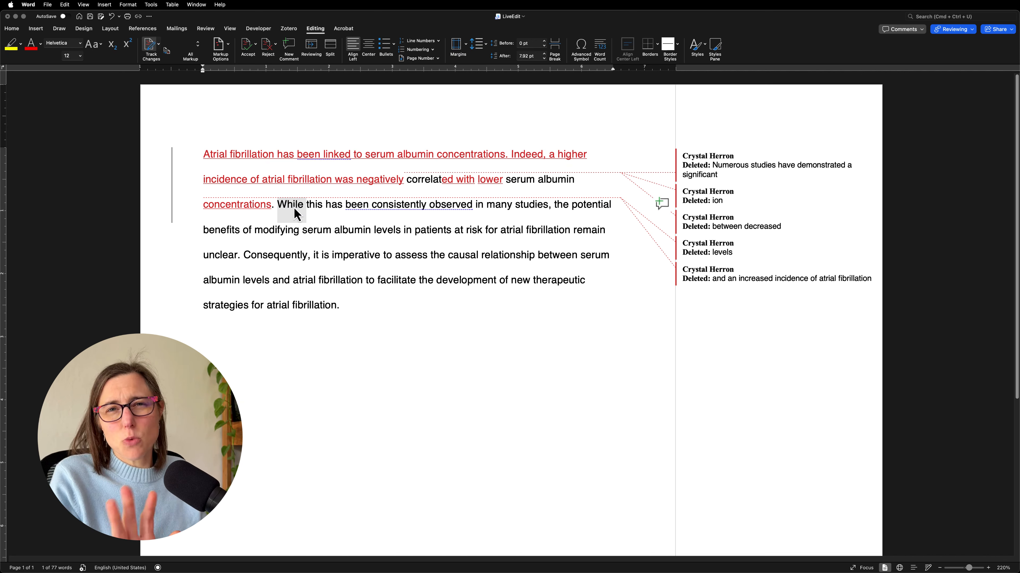
{"action": "type", "text": "Althou"}
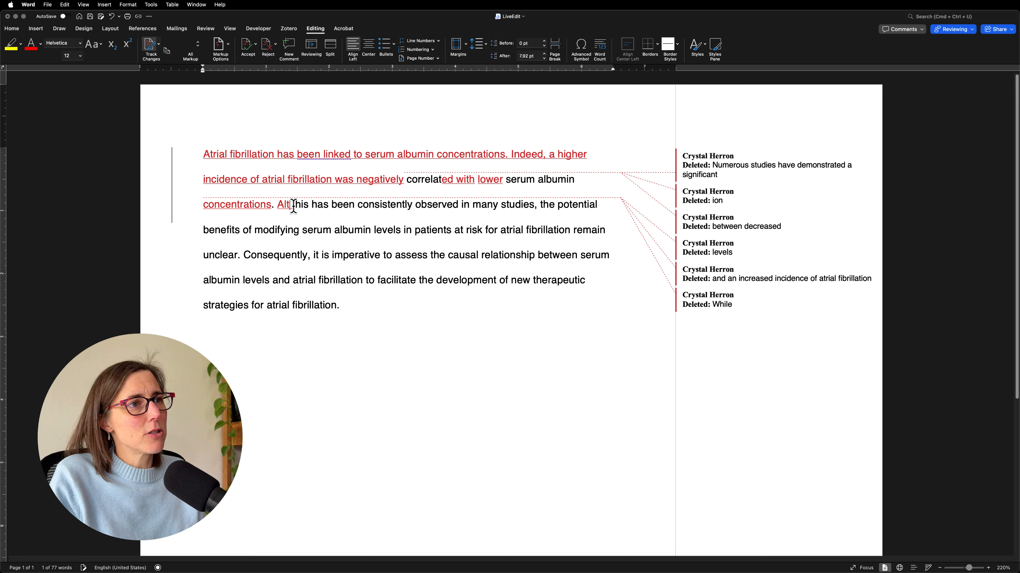
{"action": "type", "text": "g"}
{"action": "key", "text": "BackSpace"}
{"action": "type", "text": "ugh"}
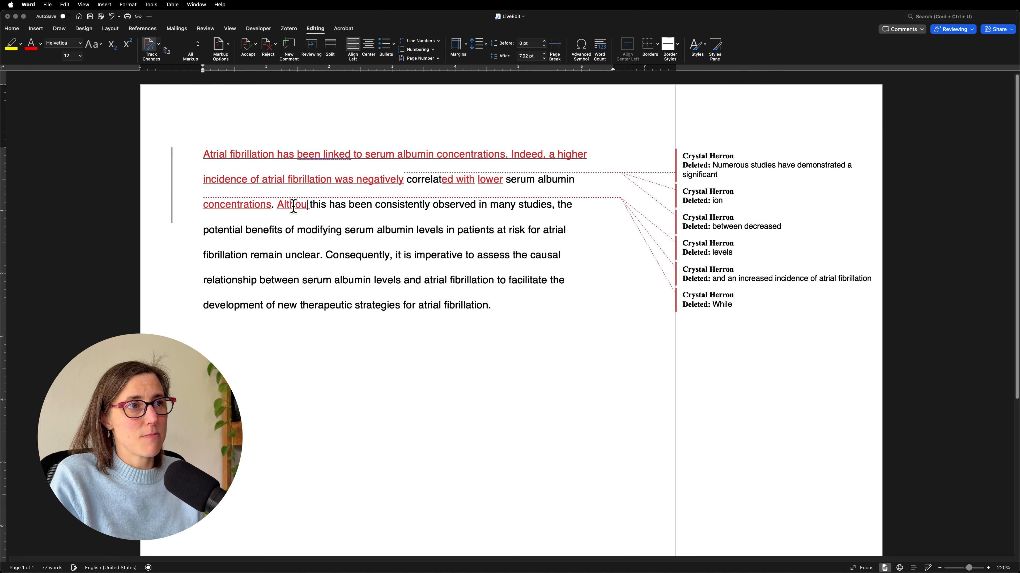
{"action": "left_click", "coordinate": [340, 204]}
{"action": "type", "text": "correlation"}
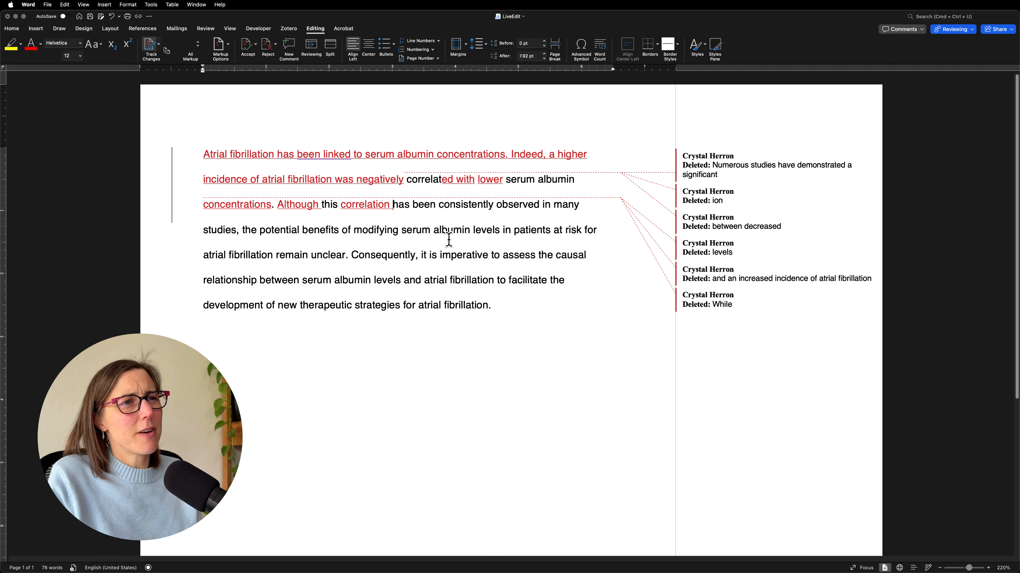
Step: Replace "levels" with "concentrations" after "modifying serum albumin" in the third sentence
{"action": "double_click", "coordinate": [484, 229]}
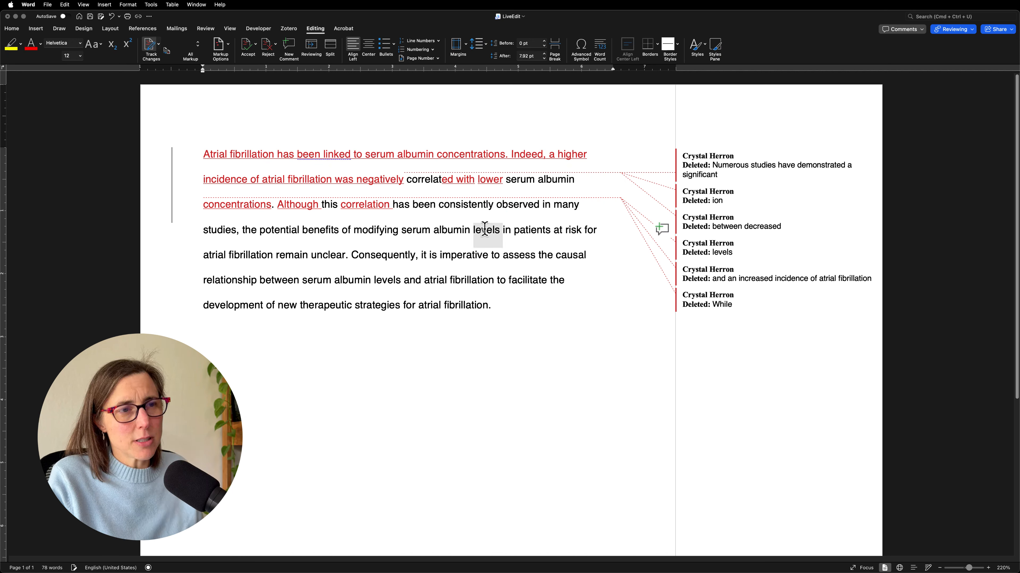
{"action": "type", "text": "conce"}
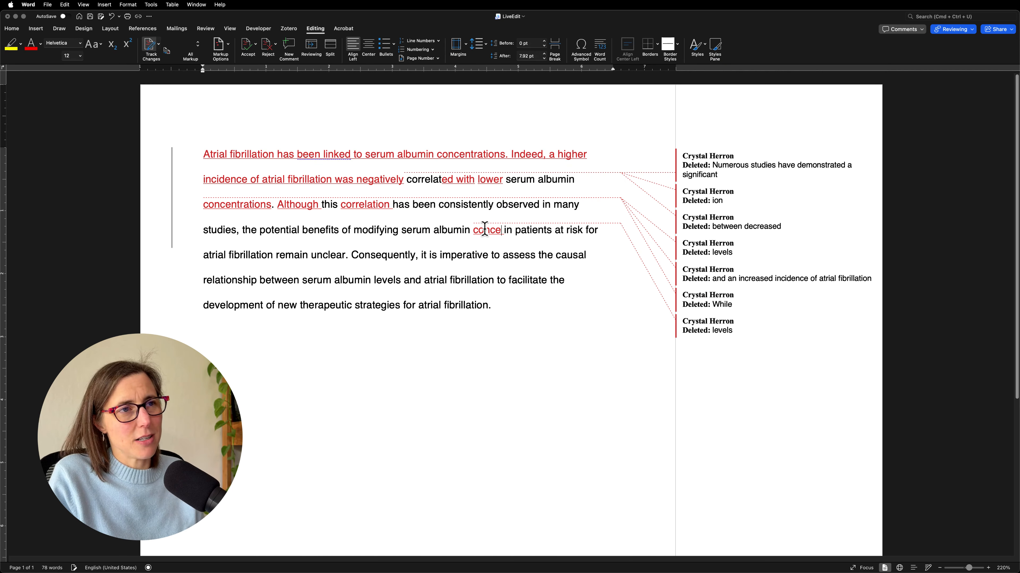
{"action": "type", "text": "ntra"}
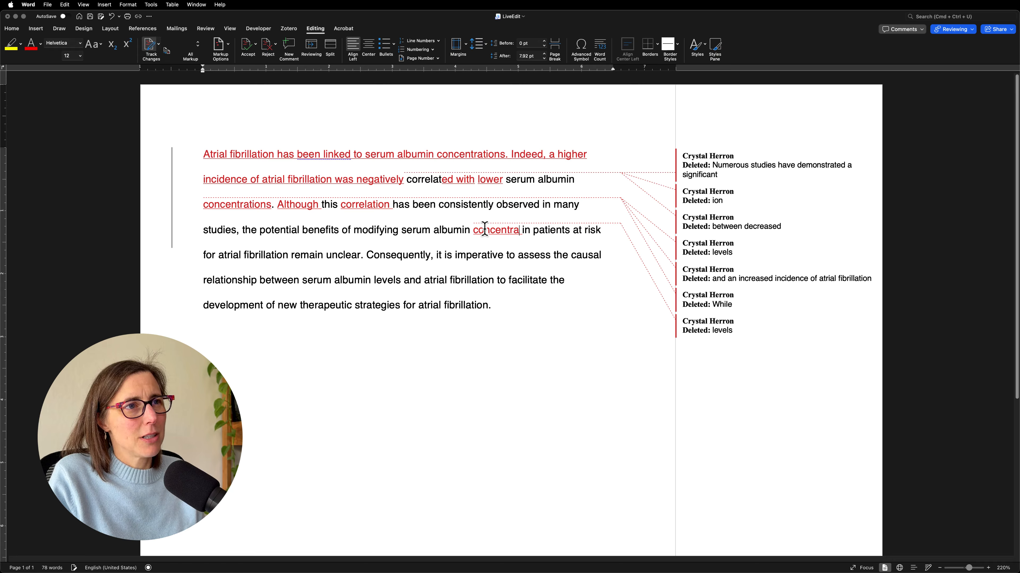
{"action": "type", "text": "tions"}
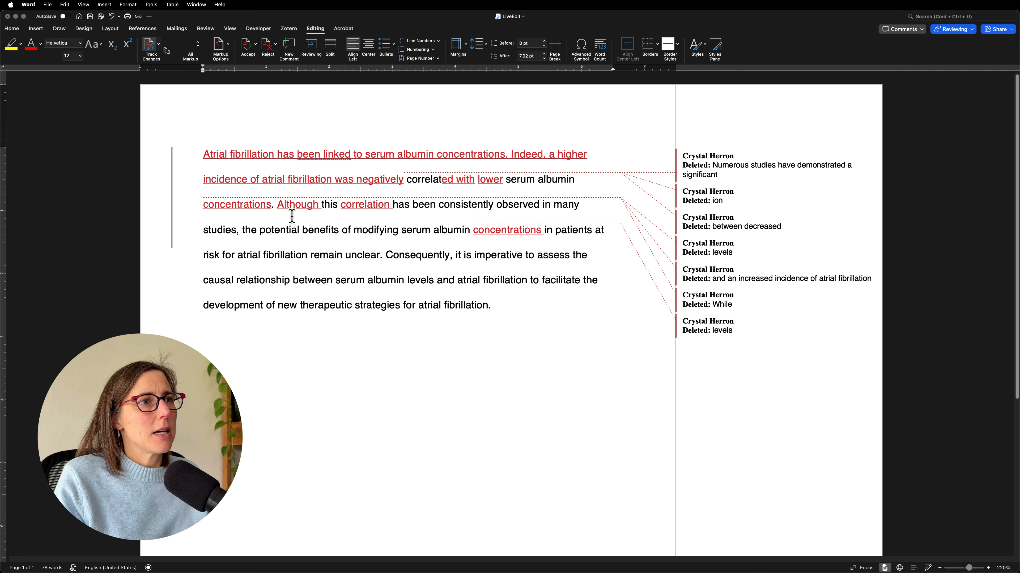
Step: Examine the third sentence's "Although" clause, its long subject beginning "the potential benefits", and its verb "remain"
{"action": "left_click_drag", "start_coordinate": [278, 204], "coordinate": [239, 235]}
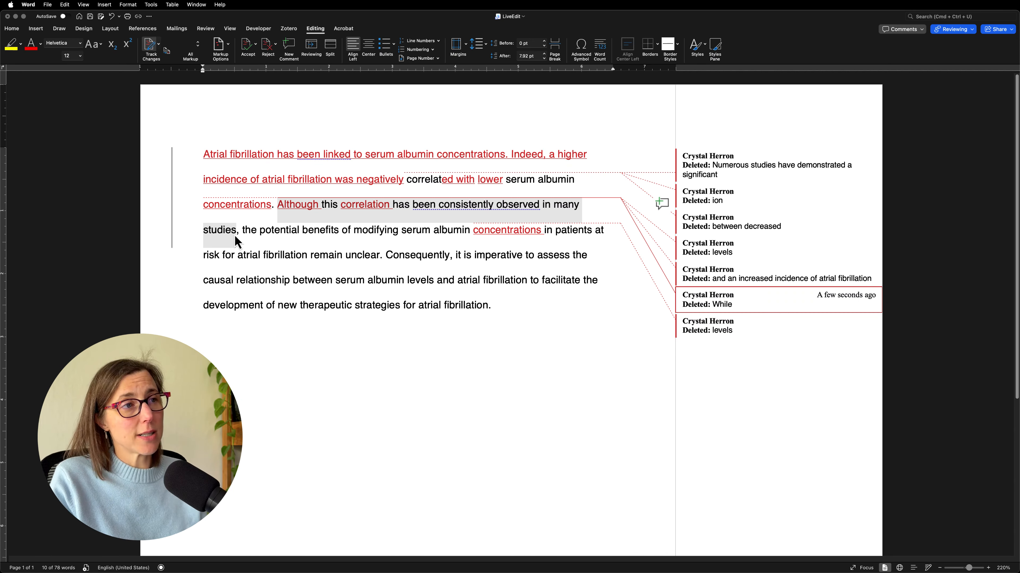
{"action": "left_click_drag", "start_coordinate": [249, 230], "coordinate": [306, 254]}
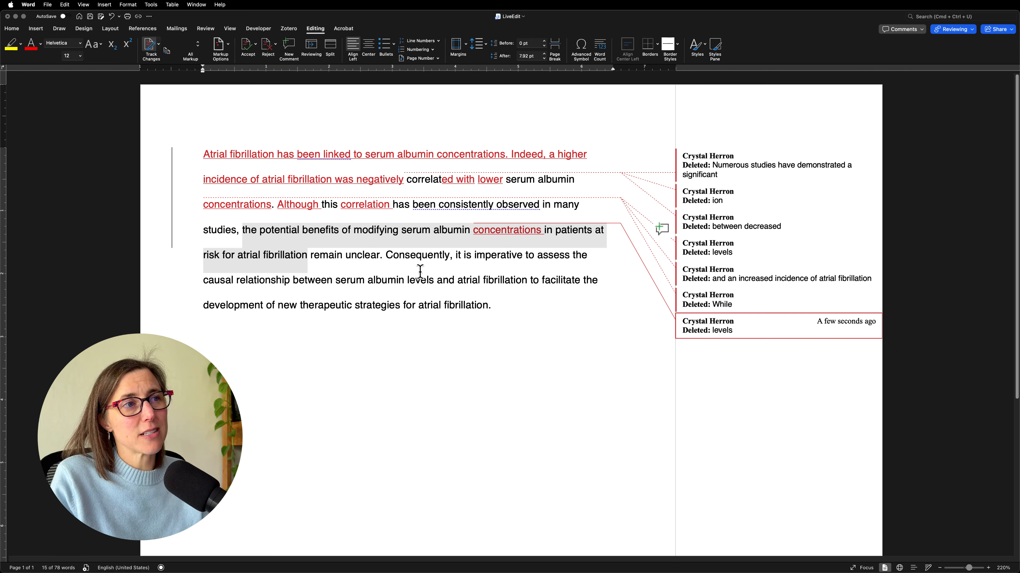
{"action": "double_click", "coordinate": [330, 260]}
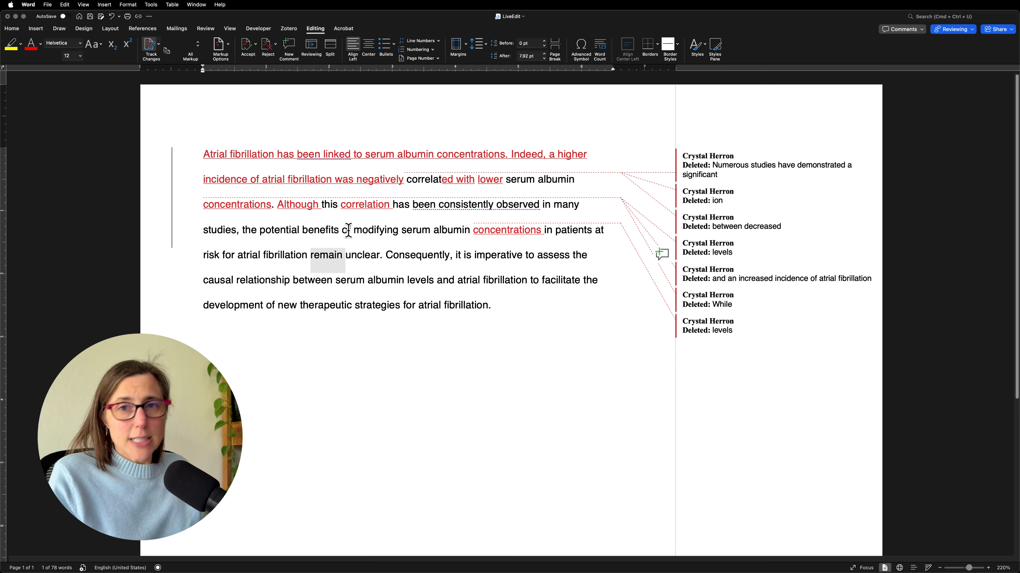
Step: Replace the third sentence's opening clause "Although this correlation has been consistently observed in many studies" with "However"
{"action": "left_click_drag", "start_coordinate": [278, 205], "coordinate": [235, 232]}
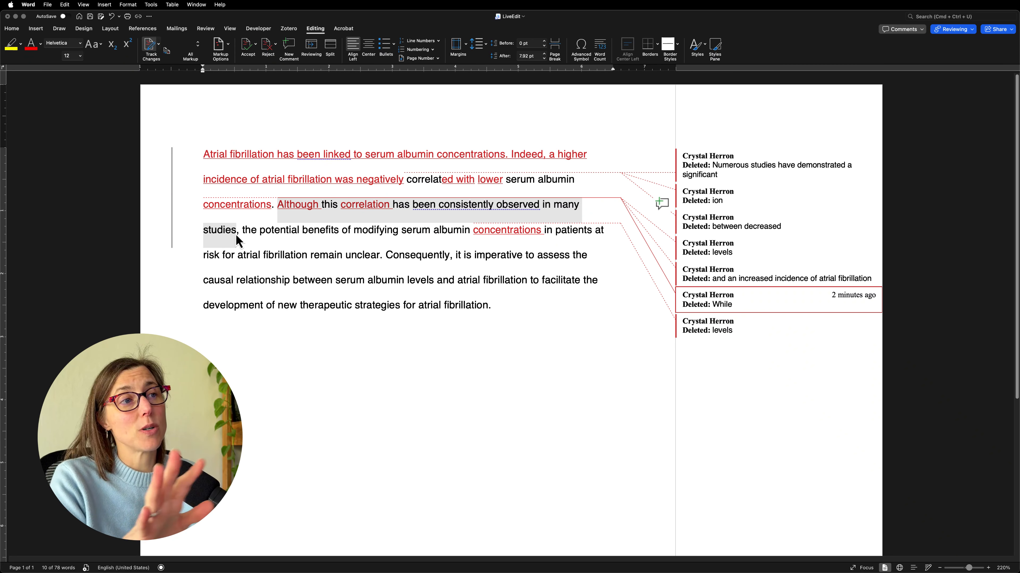
{"action": "type", "text": "However, the potential benefits of modifying serum albumin"}
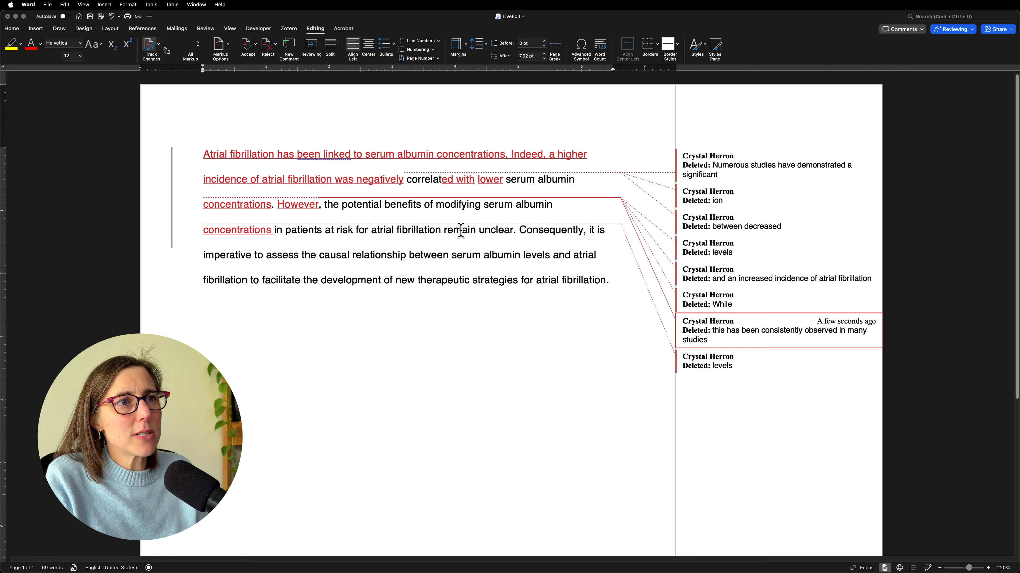
Step: Insert "researchers do not know whether" after "However," in the third sentence
{"action": "left_click_drag", "start_coordinate": [444, 231], "coordinate": [505, 233]}
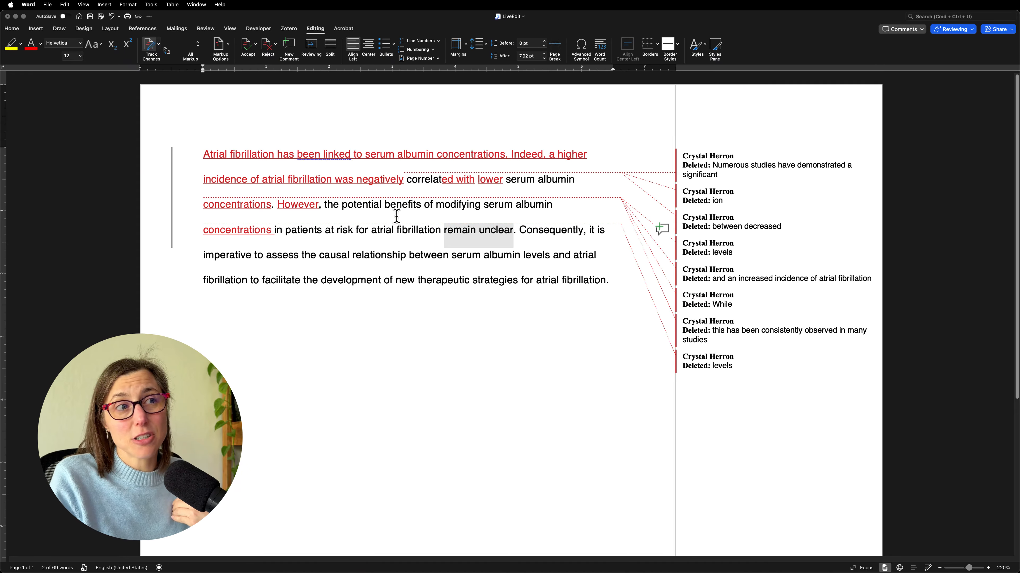
{"action": "left_click", "coordinate": [325, 205]}
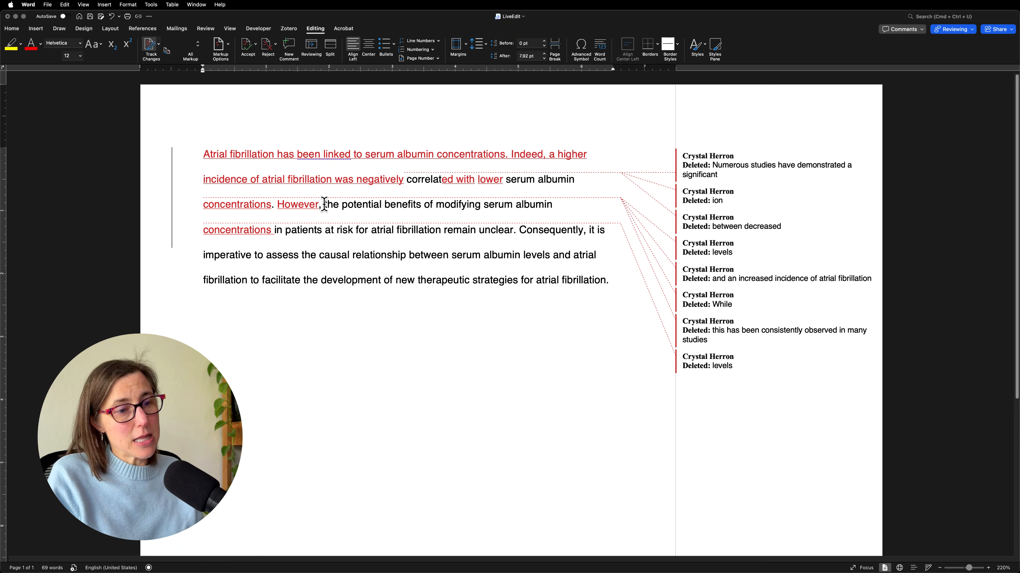
{"action": "type", "text": "researc"}
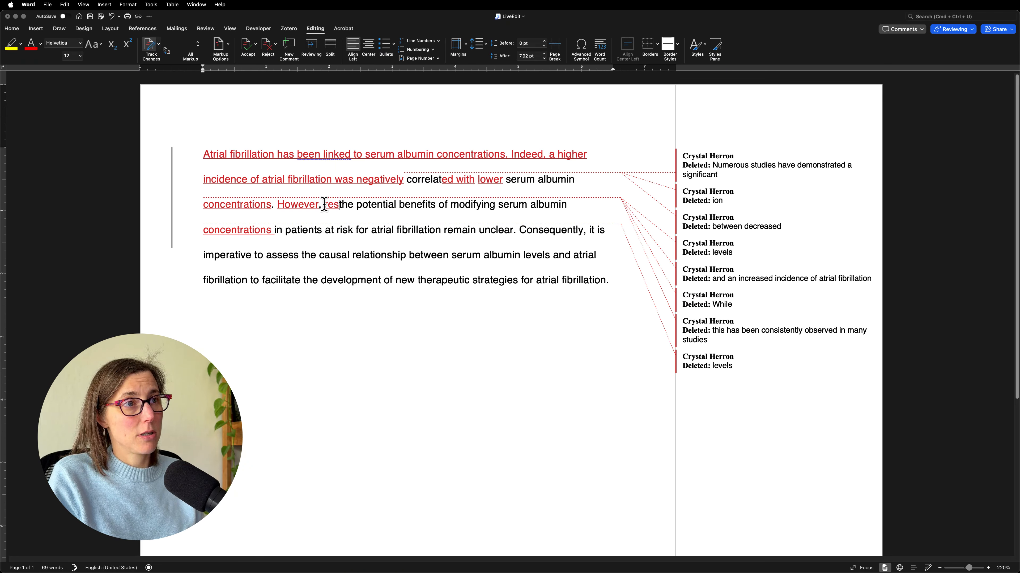
{"action": "type", "text": "hers"}
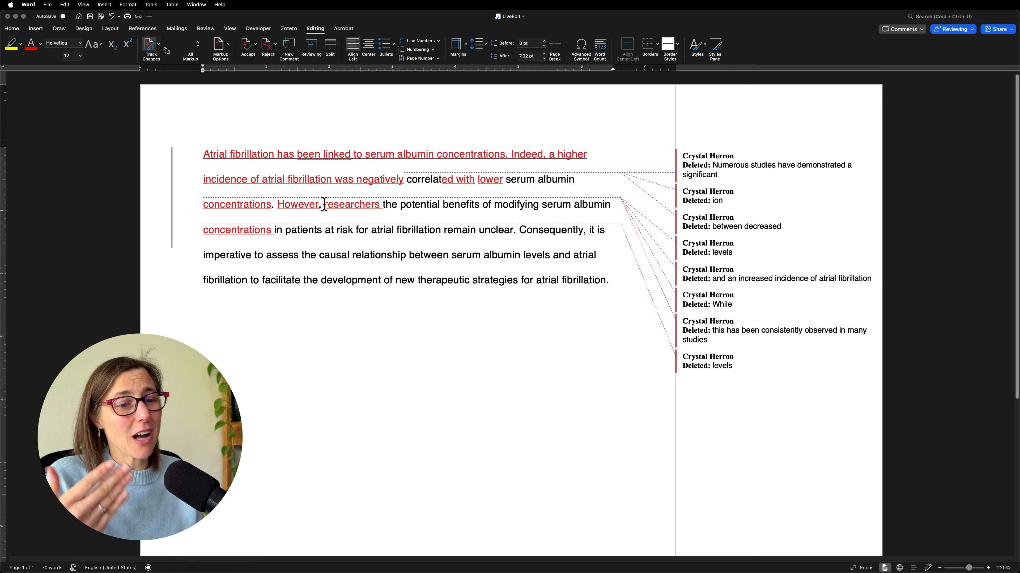
{"action": "type", "text": "do not kno"}
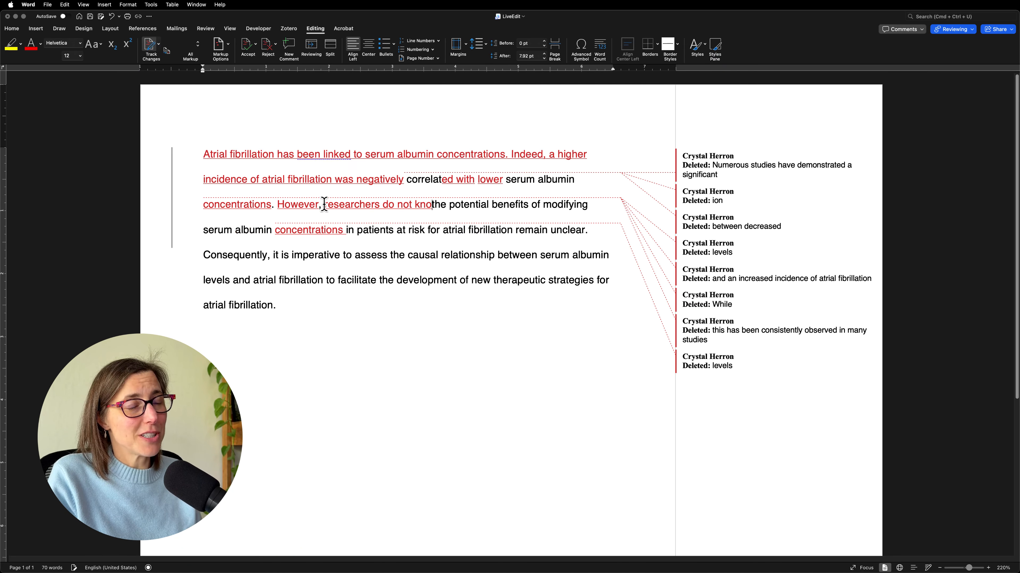
{"action": "type", "text": "w "}
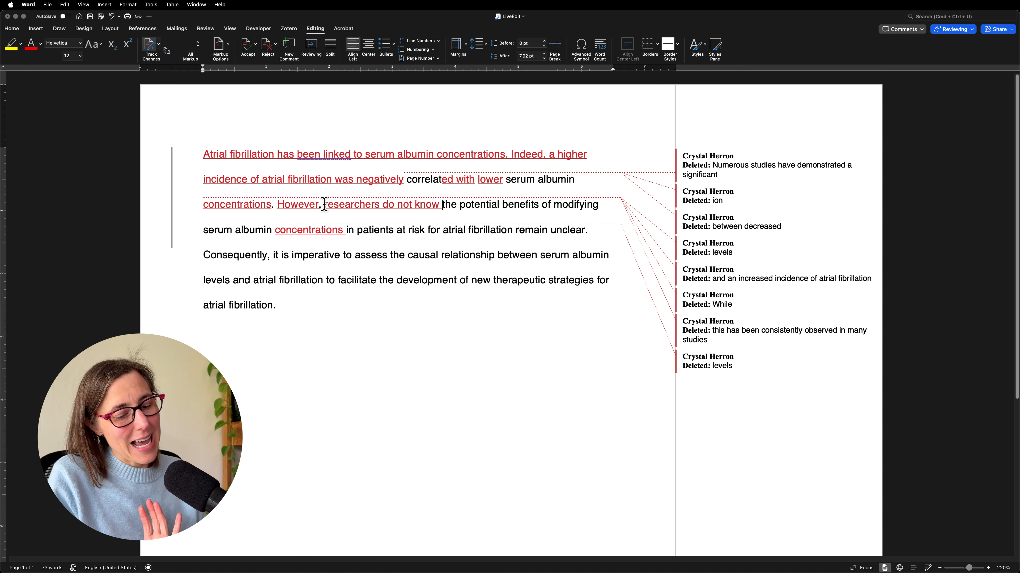
{"action": "type", "text": "w"}
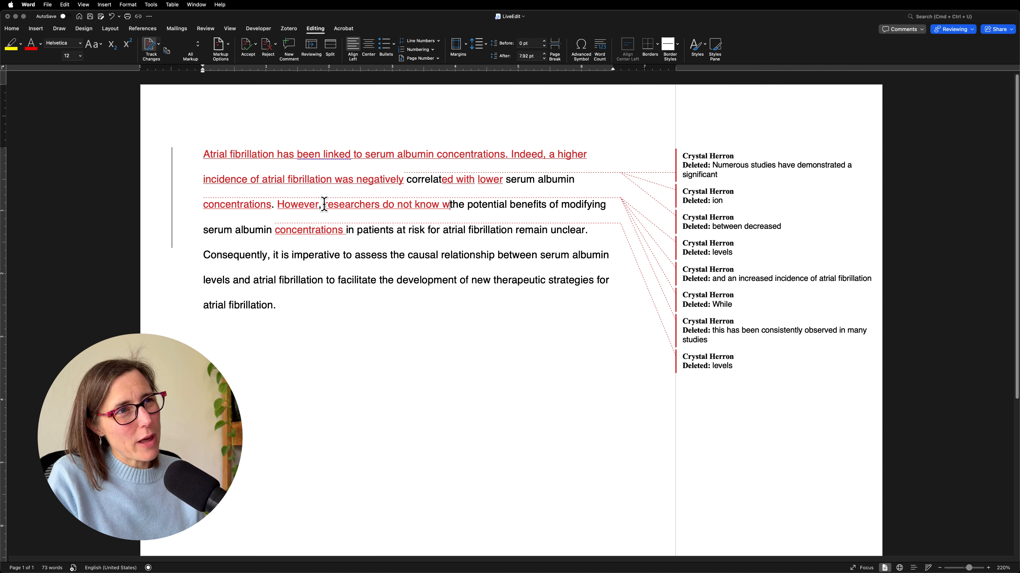
{"action": "type", "text": "hether"}
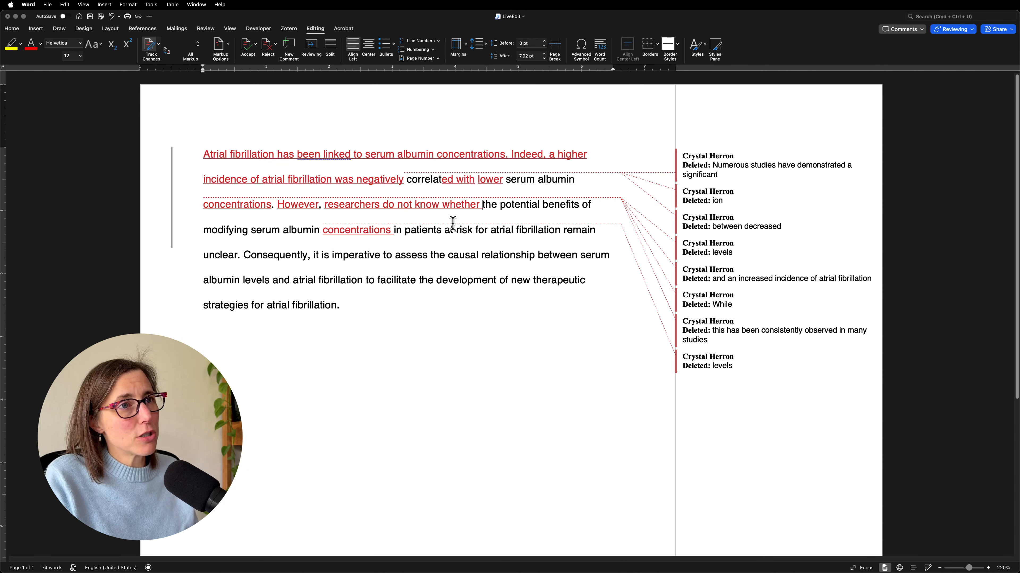
Step: Replace "the potential benefits of modifying" with "correcting" before "serum albumin" in the third sentence
{"action": "double_click", "coordinate": [526, 207]}
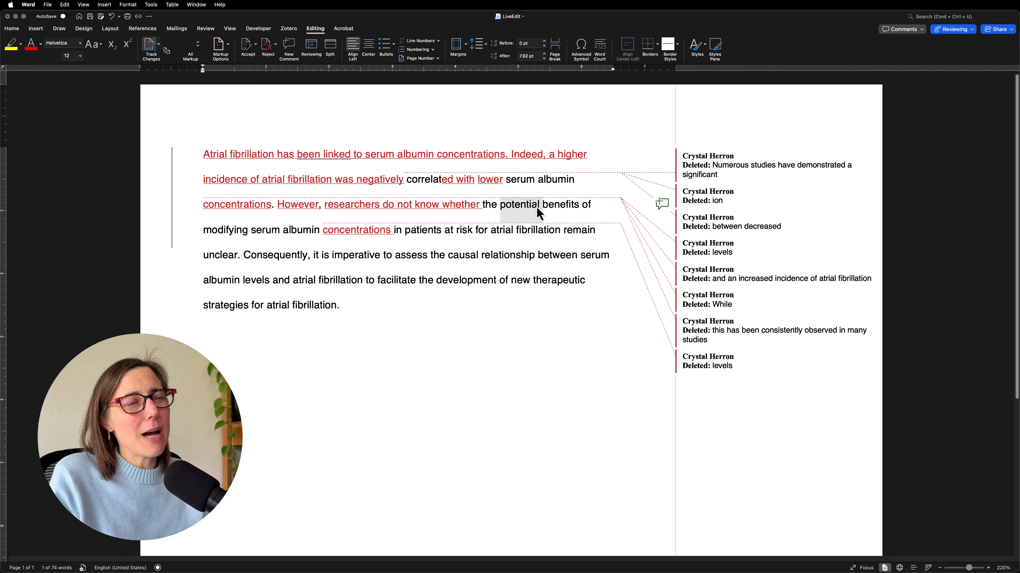
{"action": "left_click", "coordinate": [537, 208]}
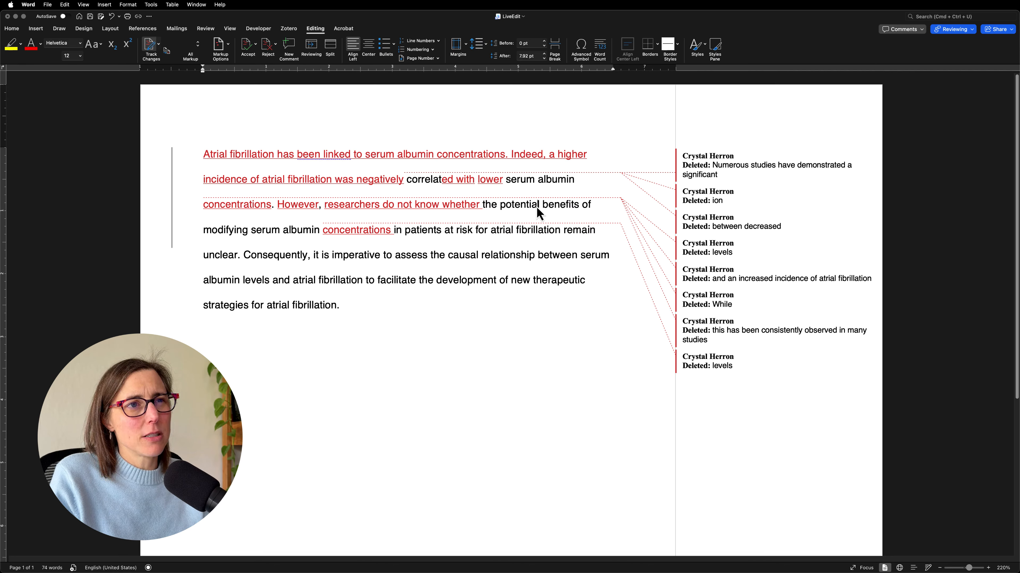
{"action": "double_click", "coordinate": [566, 205]}
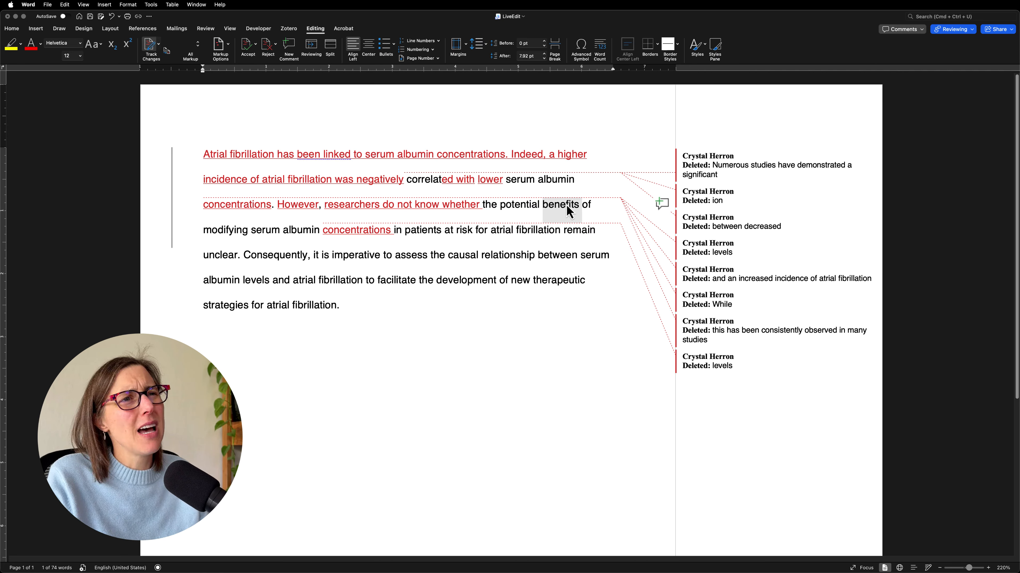
{"action": "left_click", "coordinate": [517, 205]}
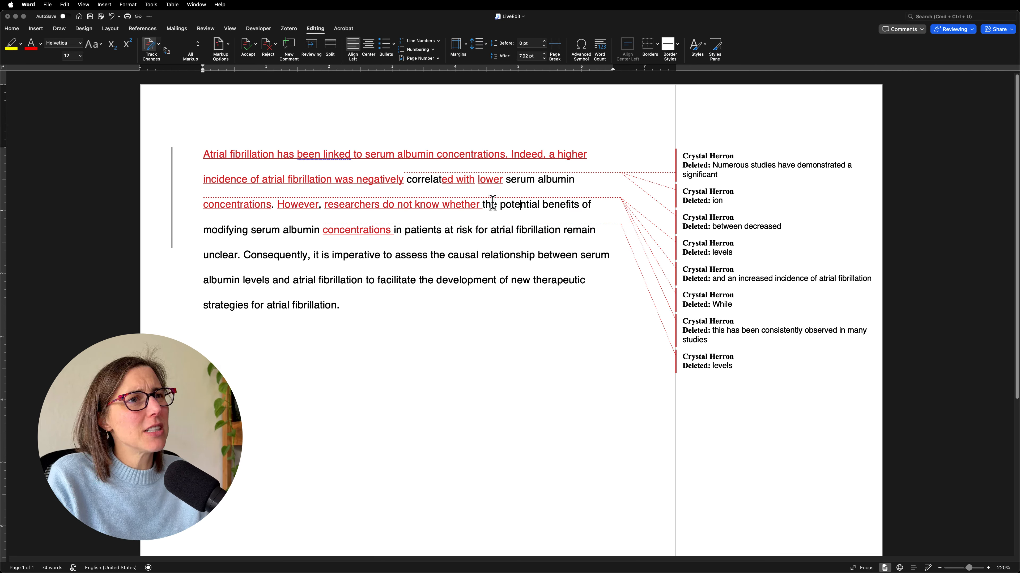
{"action": "left_click_drag", "start_coordinate": [486, 203], "coordinate": [247, 241]}
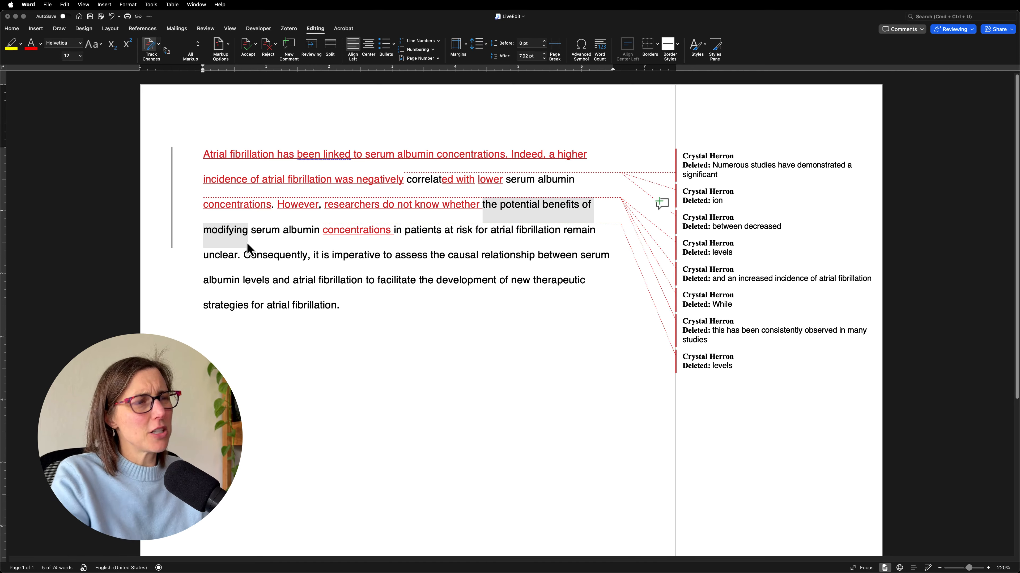
{"action": "key", "text": "BackSpace"}
{"action": "type", "text": "corre"}
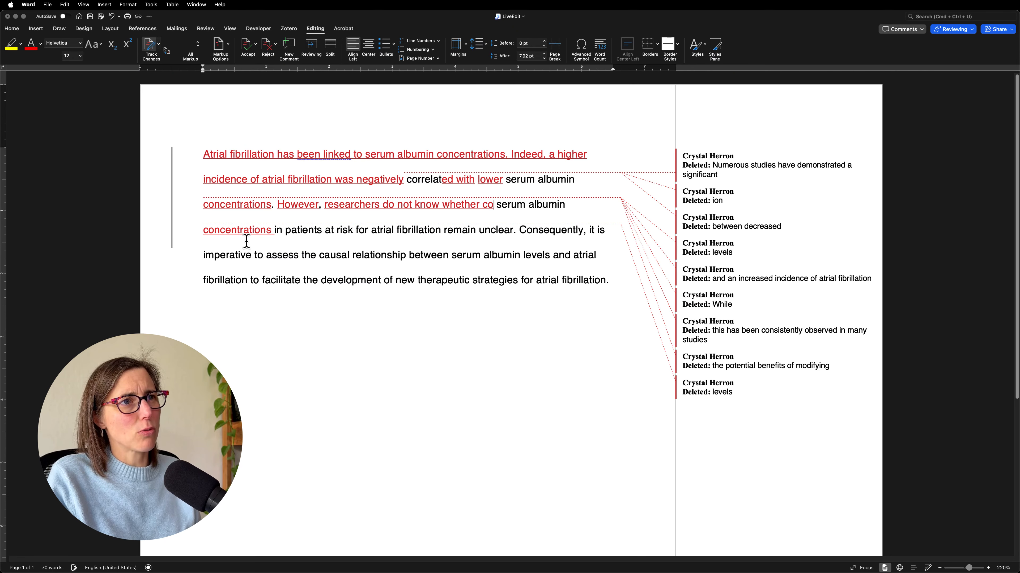
{"action": "type", "text": "cting"}
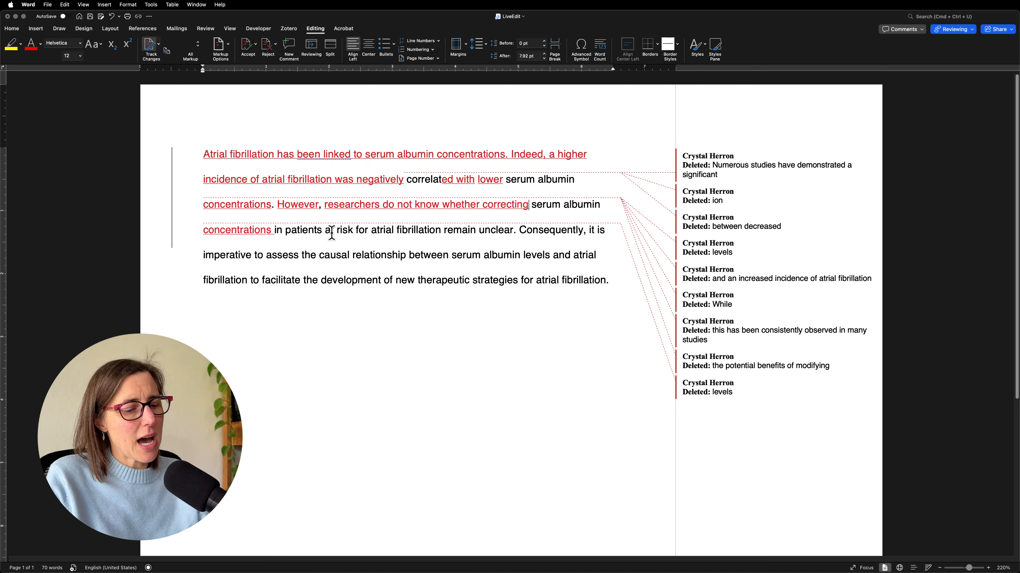
Step: Replace "in" with "will benefit" before "patients at risk" and delete "remain unclear" from the end of the third sentence
{"action": "left_click", "coordinate": [272, 230]}
{"action": "type", "text": "will"}
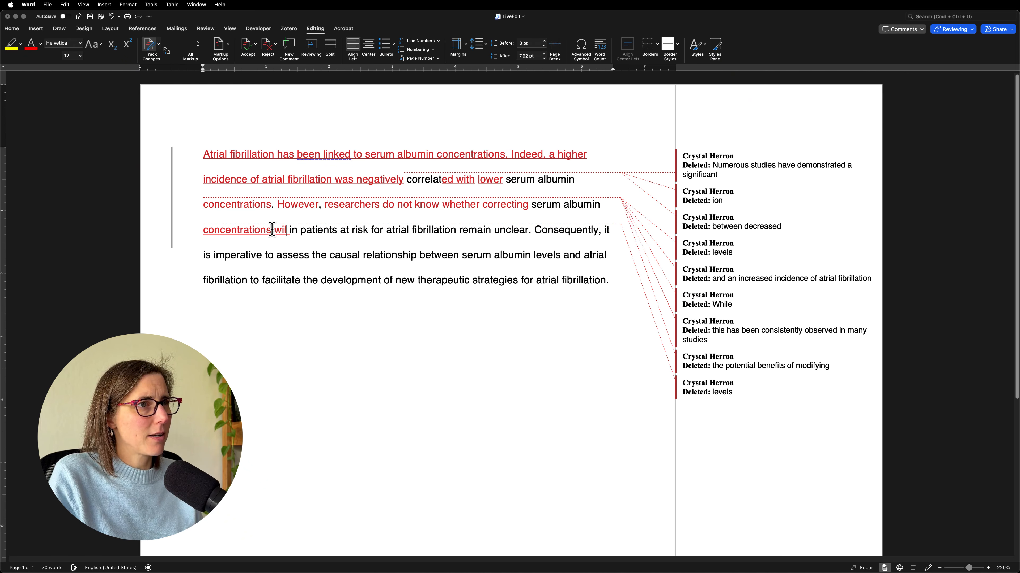
{"action": "type", "text": " benefit"}
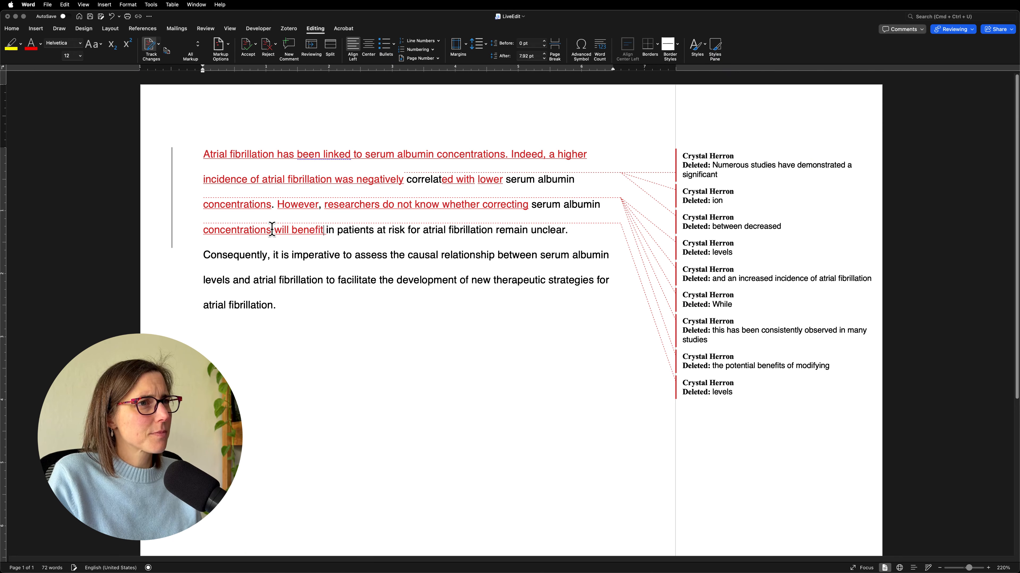
{"action": "key", "text": "Delete"}
{"action": "key", "text": "Delete"}
{"action": "key", "text": "Delete"}
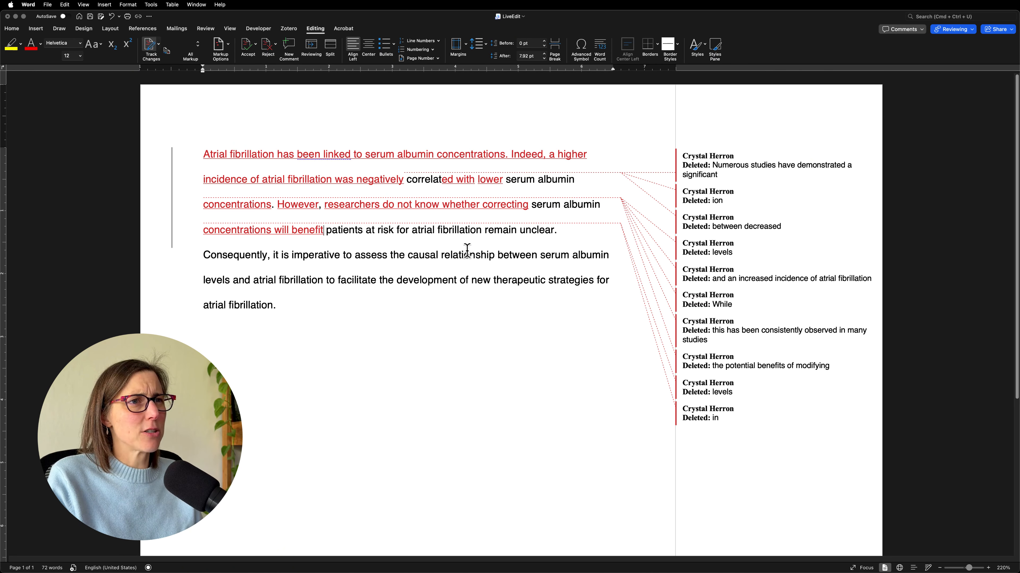
{"action": "left_click_drag", "start_coordinate": [486, 230], "coordinate": [538, 229]}
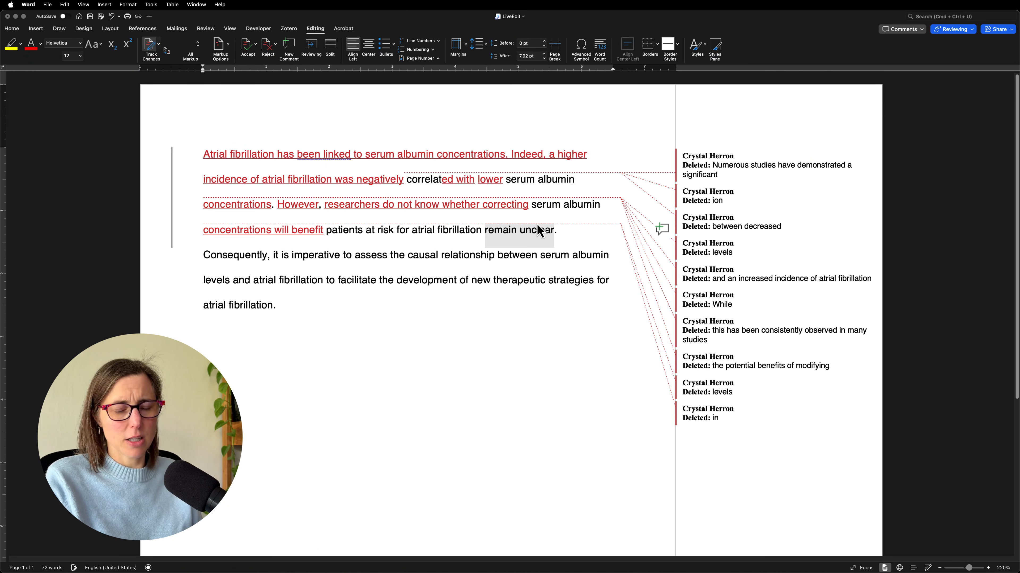
{"action": "key", "text": "BackSpace"}
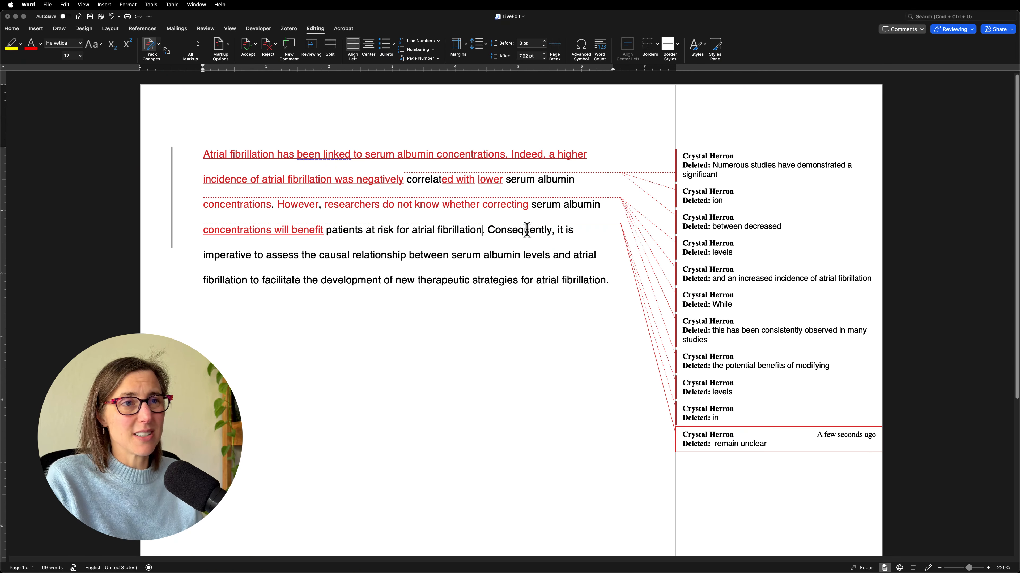
Step: Replace "Consequently" with "Thus" at the start of the last sentence
{"action": "double_click", "coordinate": [527, 230]}
{"action": "type", "text": "Thu"}
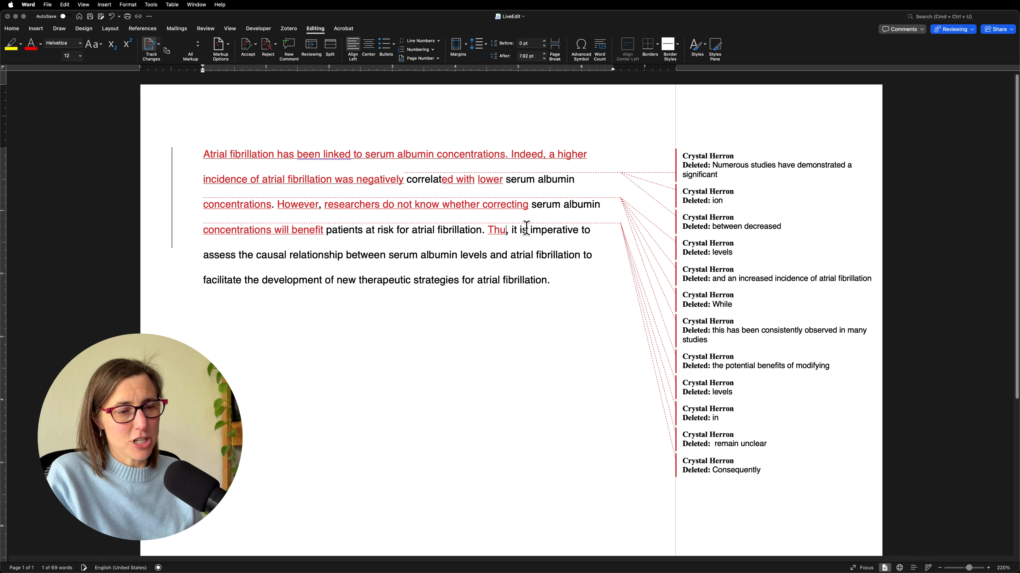
{"action": "type", "text": "s"}
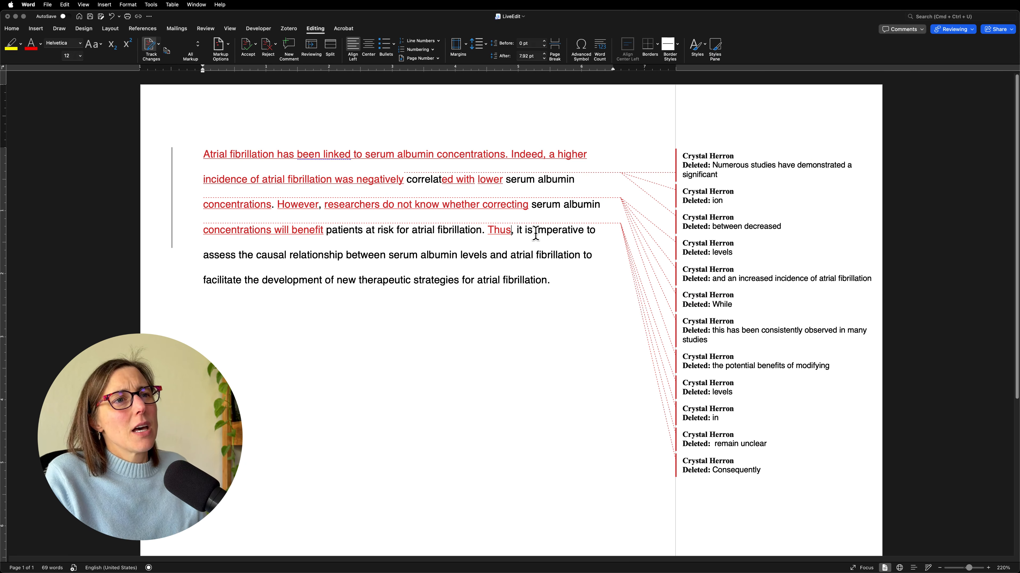
Step: Examine the last sentence's opening "it is imperative", its verb "assess" and the phrase "causal relationship"
{"action": "left_click_drag", "start_coordinate": [518, 229], "coordinate": [542, 233]}
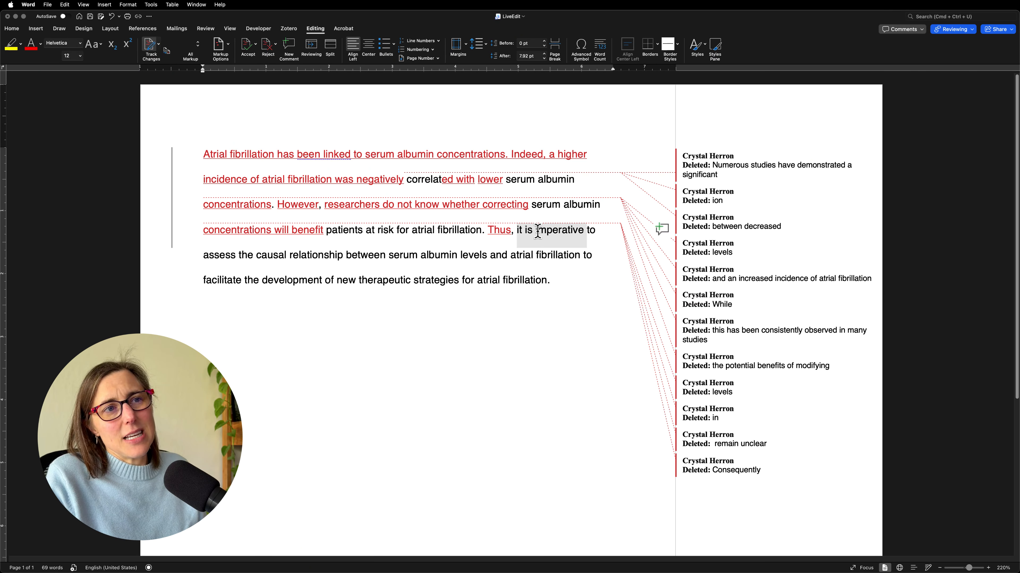
{"action": "left_click", "coordinate": [547, 261]}
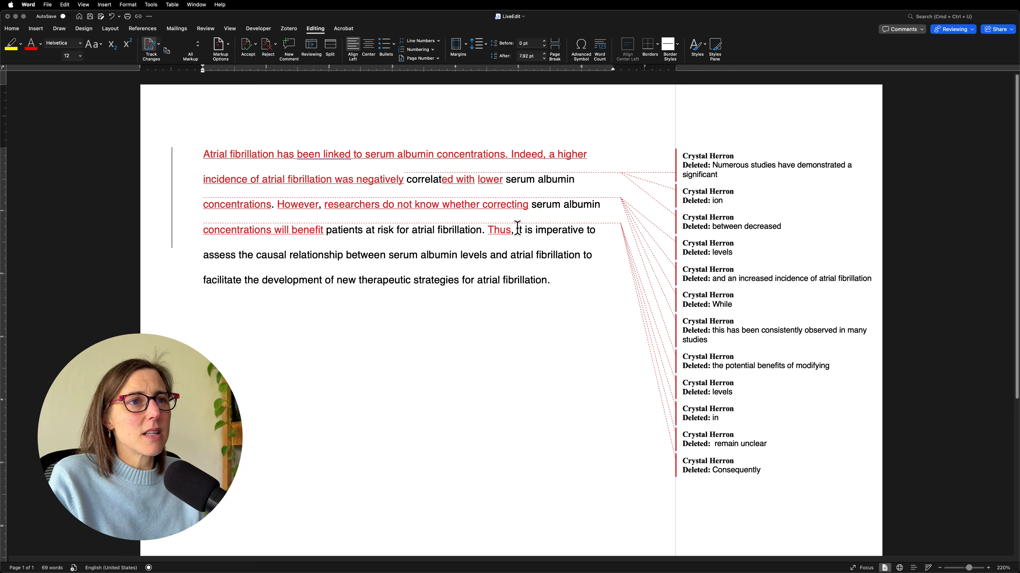
{"action": "left_click_drag", "start_coordinate": [518, 229], "coordinate": [529, 240]}
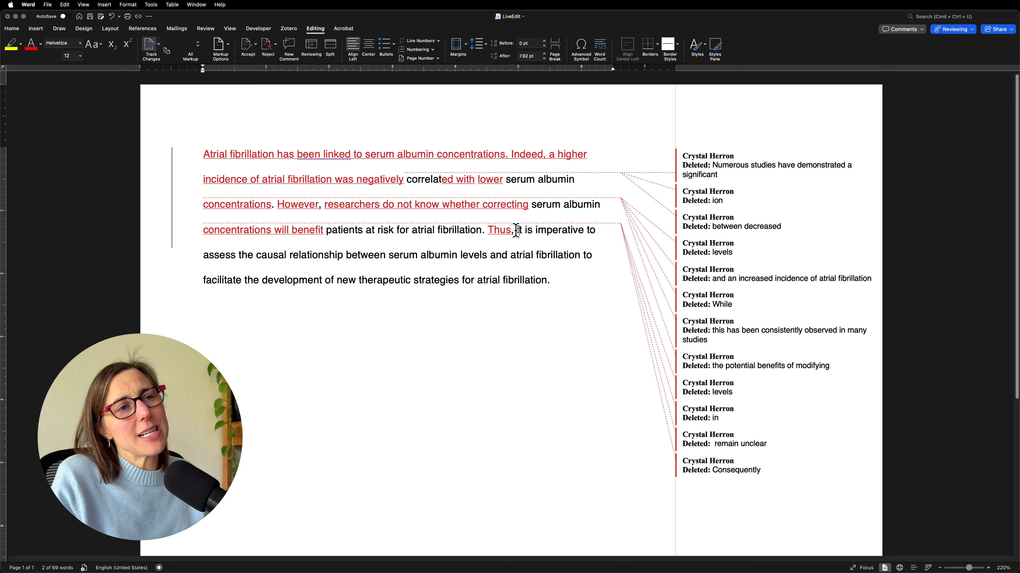
{"action": "left_click", "coordinate": [519, 232]}
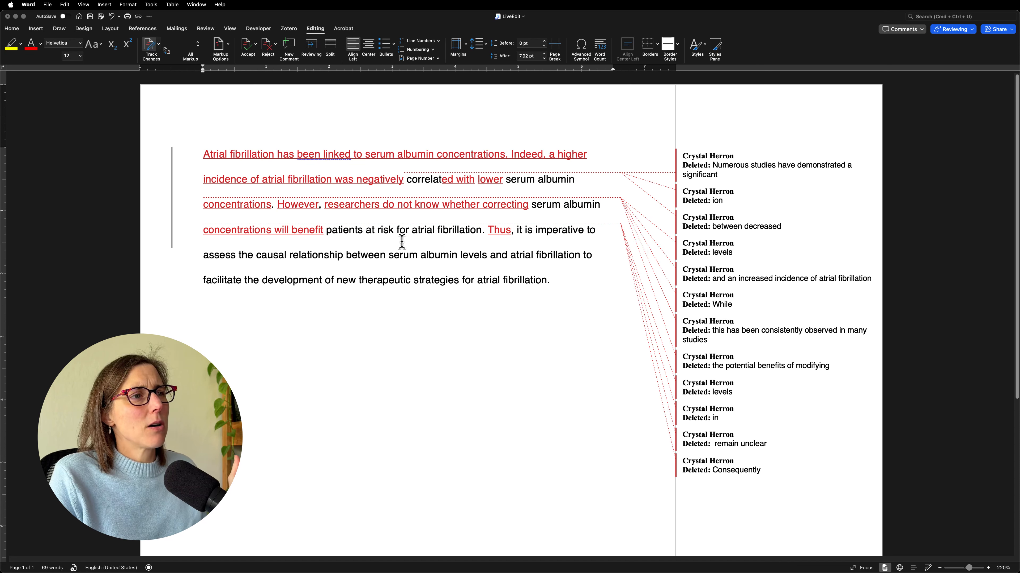
{"action": "double_click", "coordinate": [210, 255]}
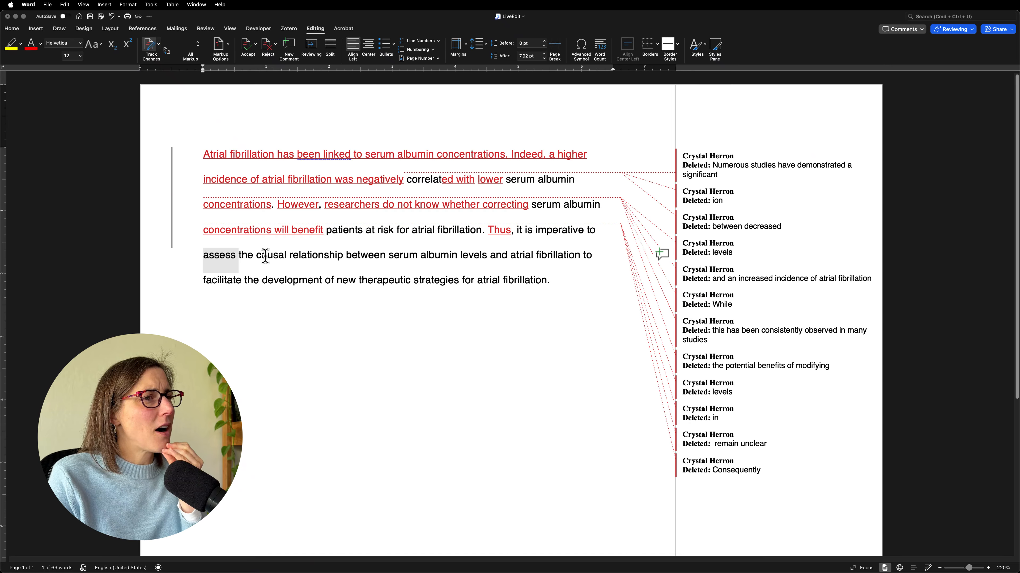
{"action": "left_click_drag", "start_coordinate": [265, 255], "coordinate": [316, 259]}
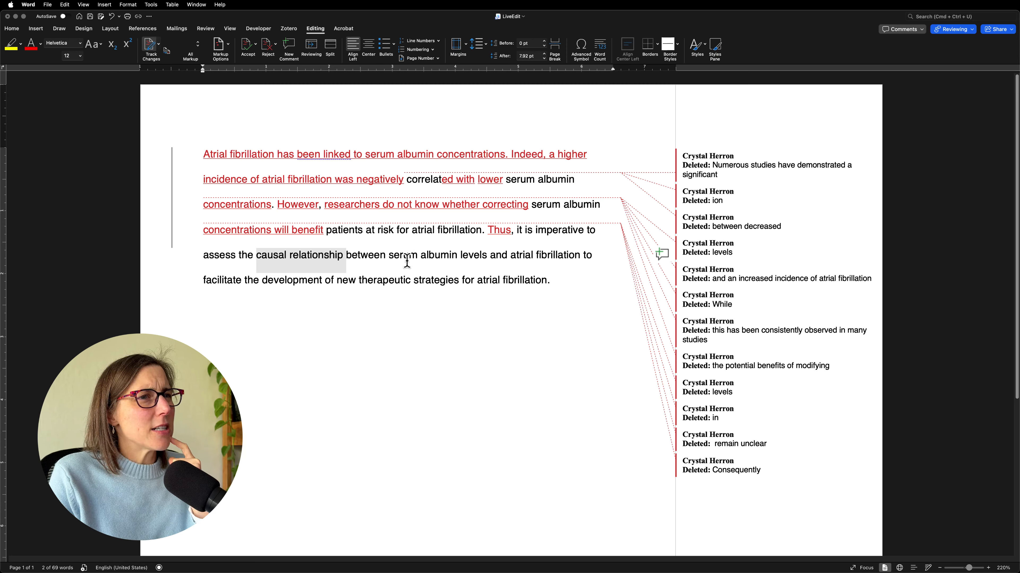
Step: Replace "levels" with "concentration" after "serum albumin" in the last sentence
{"action": "double_click", "coordinate": [470, 257]}
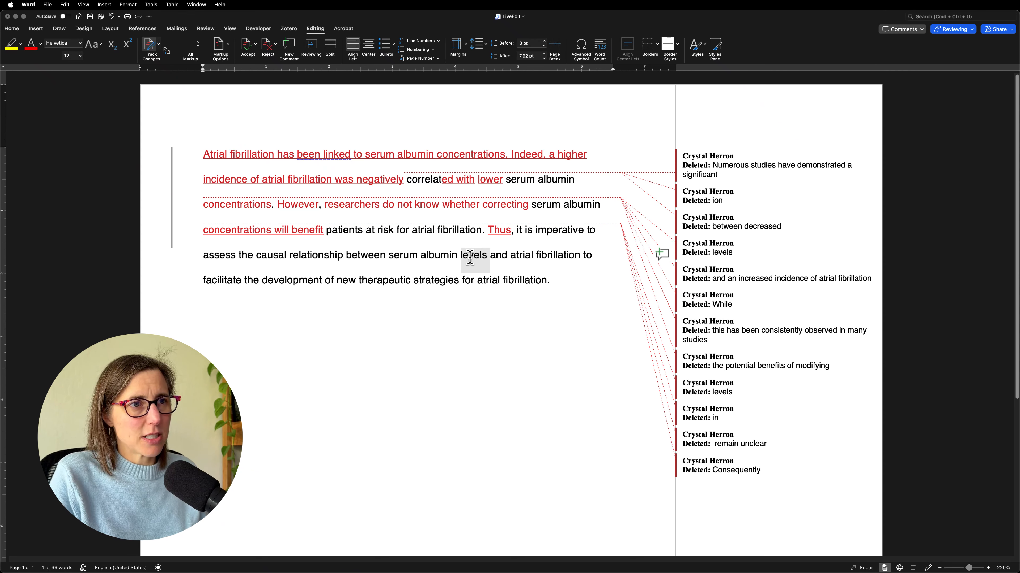
{"action": "type", "text": "concent"}
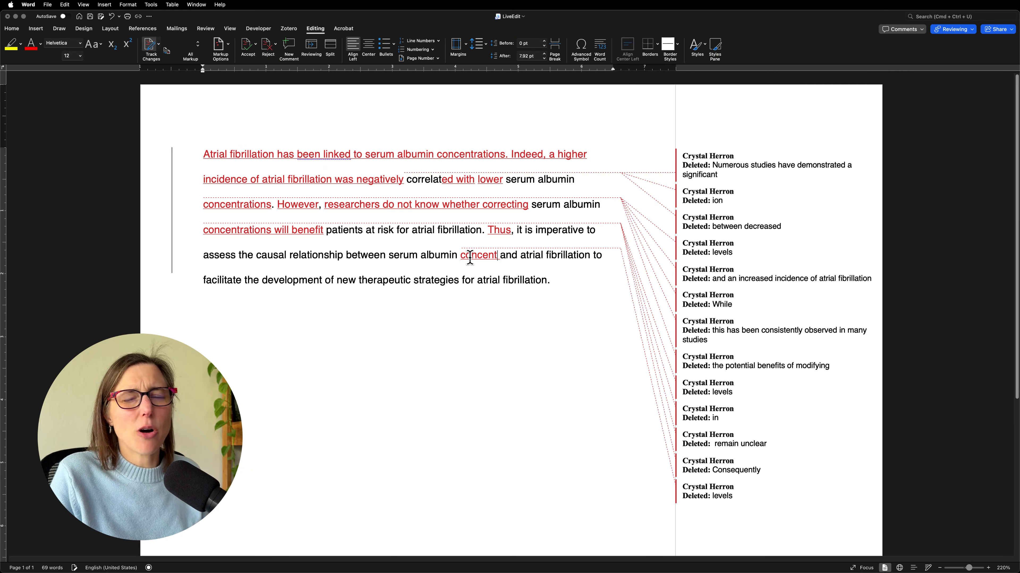
{"action": "type", "text": "ration"}
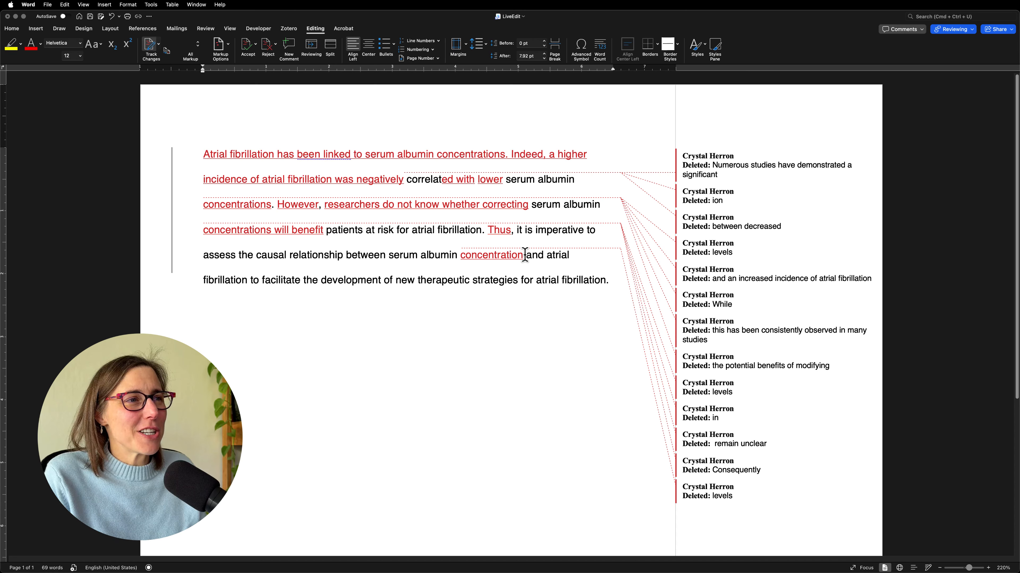
Step: Examine the last sentence's verb "facilitate" and the phrases "the development of" and "new therapeutic strategies"
{"action": "double_click", "coordinate": [279, 280]}
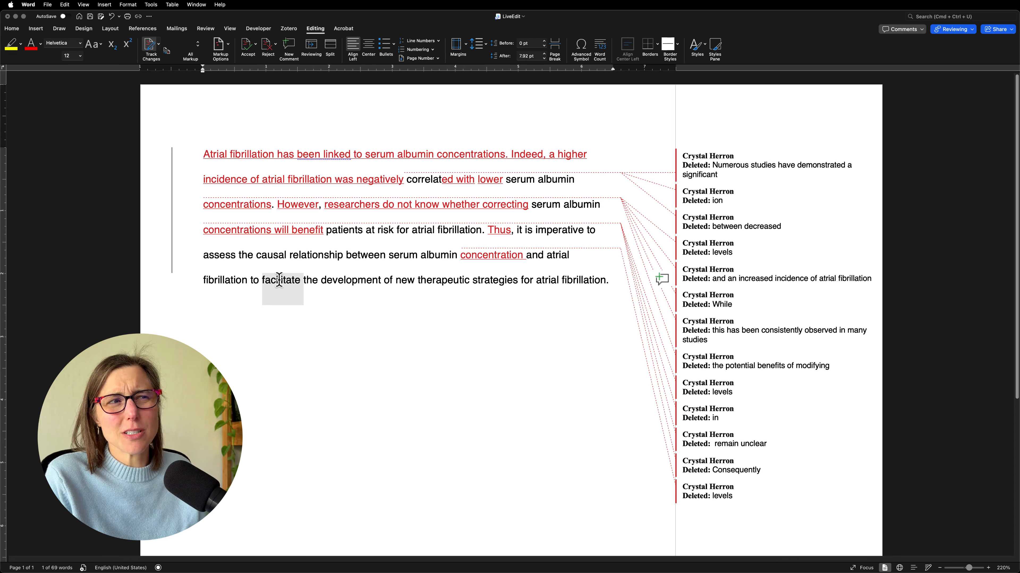
{"action": "left_click", "coordinate": [320, 280]}
{"action": "left_click_drag", "start_coordinate": [307, 280], "coordinate": [390, 290]}
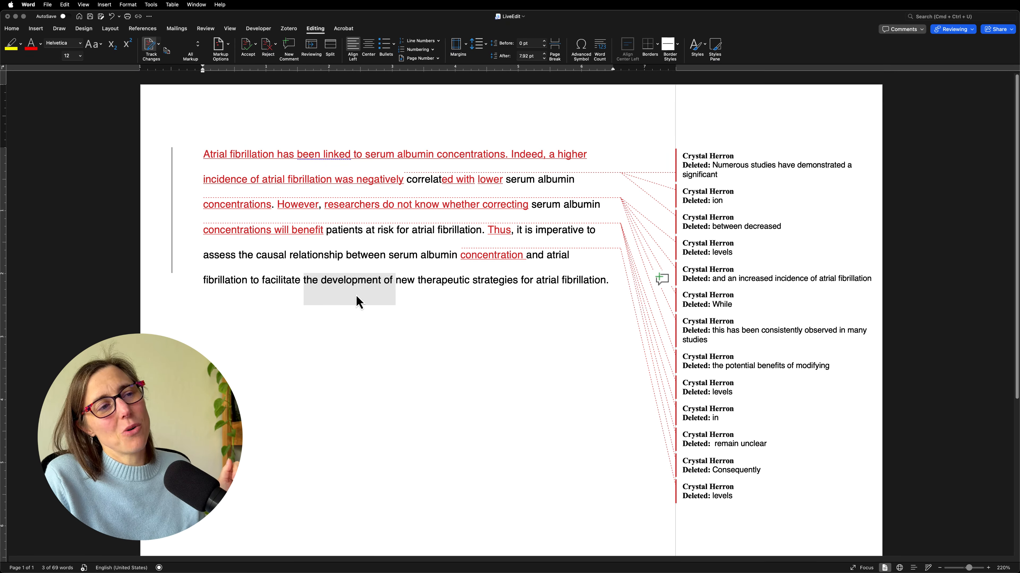
{"action": "double_click", "coordinate": [348, 281]}
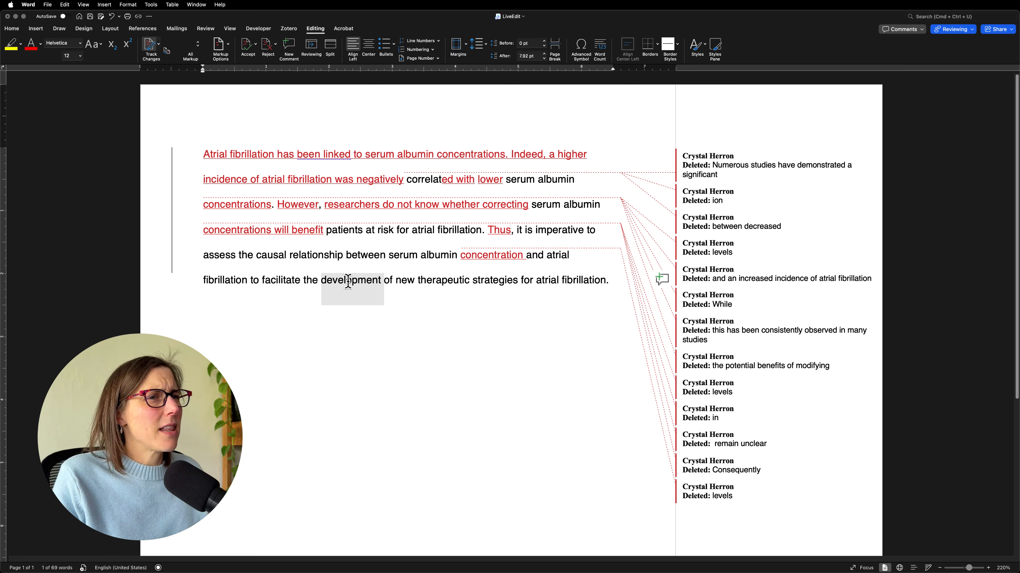
{"action": "left_click_drag", "start_coordinate": [400, 281], "coordinate": [497, 282]}
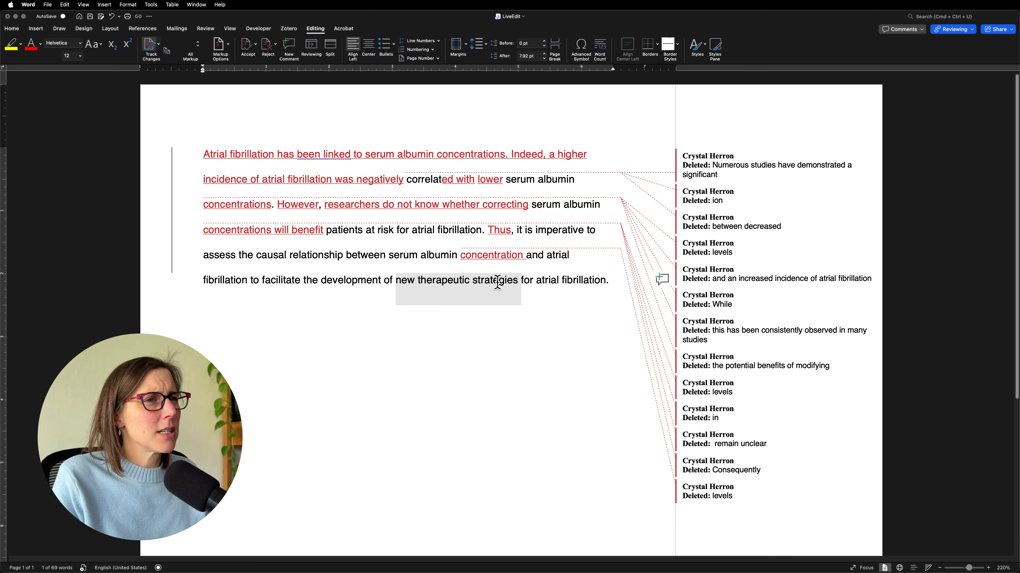
{"action": "left_click", "coordinate": [452, 281]}
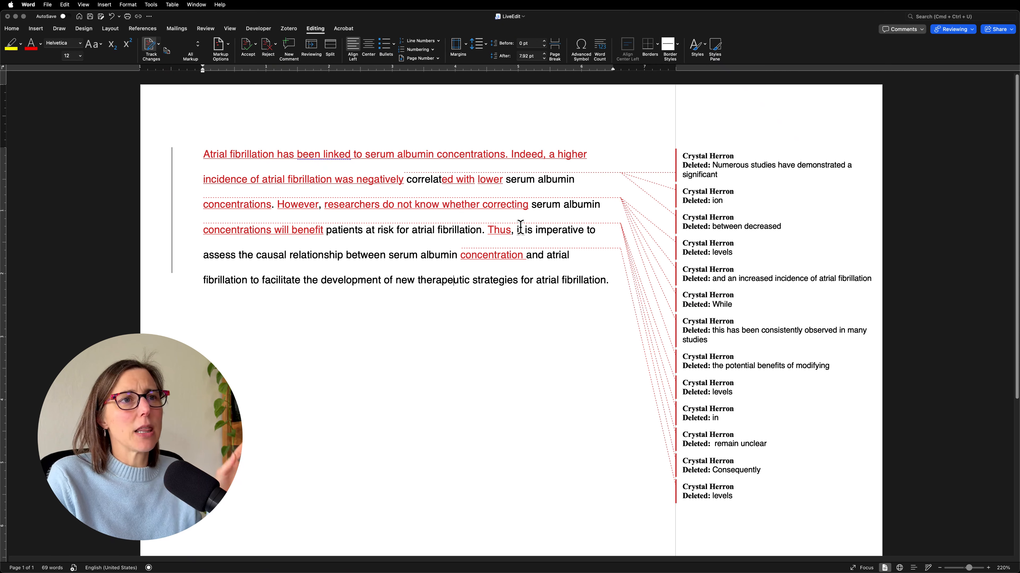
Step: Replace "it is imperative" with "researchers need" after "Thus," in the last sentence
{"action": "left_click_drag", "start_coordinate": [517, 229], "coordinate": [530, 229]}
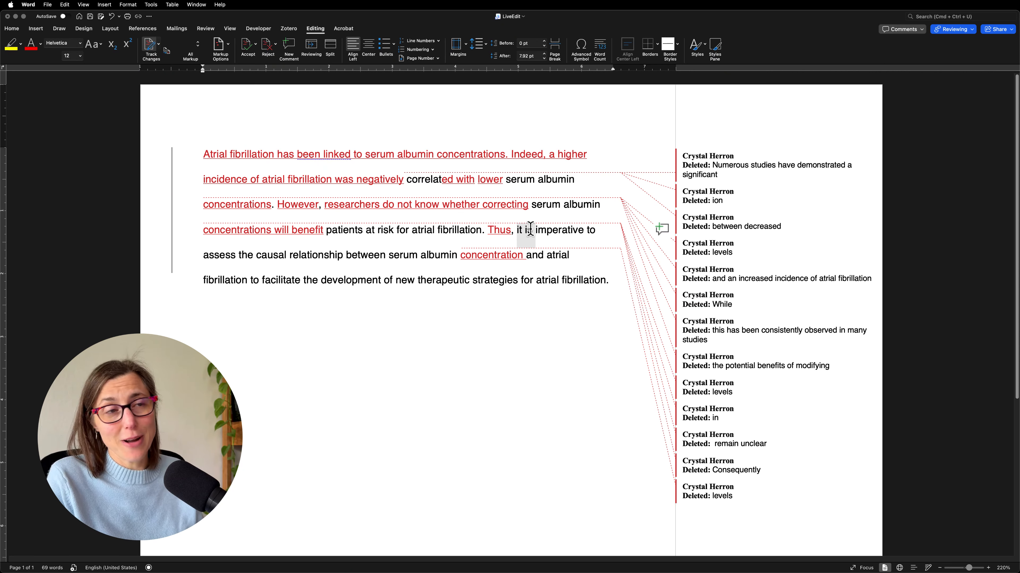
{"action": "left_click", "coordinate": [517, 231]}
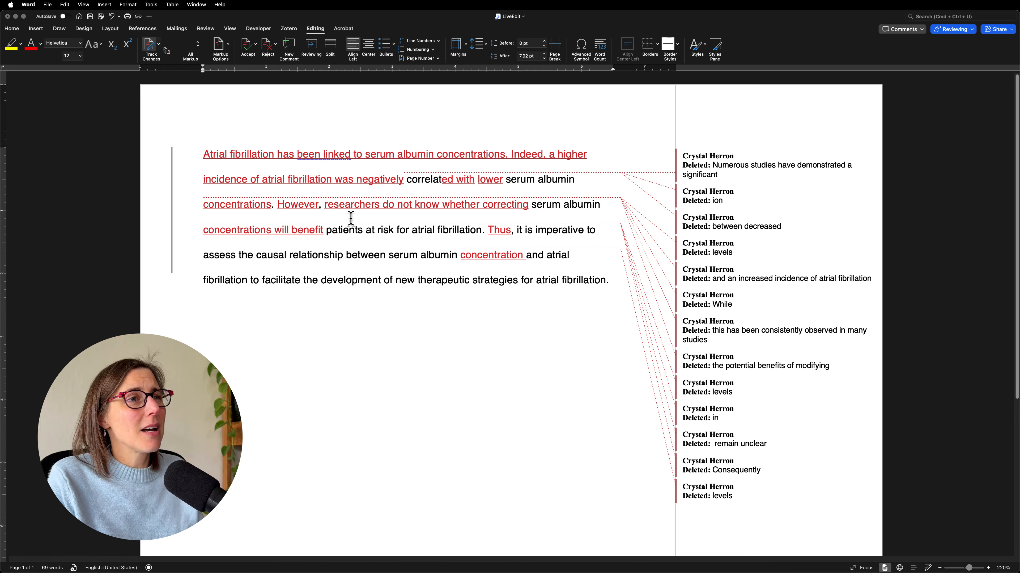
{"action": "mouse_move", "coordinate": [351, 218]}
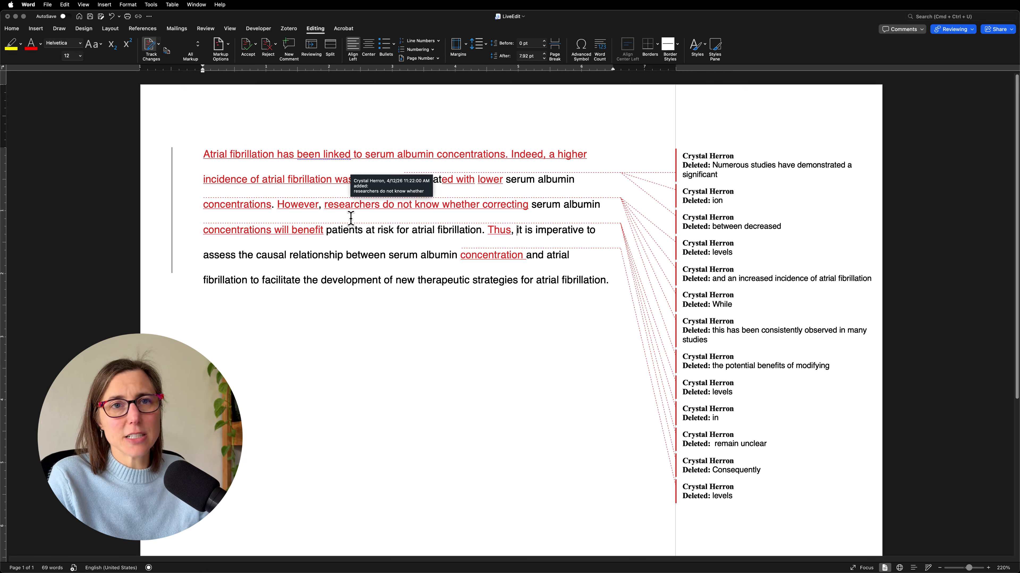
{"action": "mouse_move", "coordinate": [503, 268]}
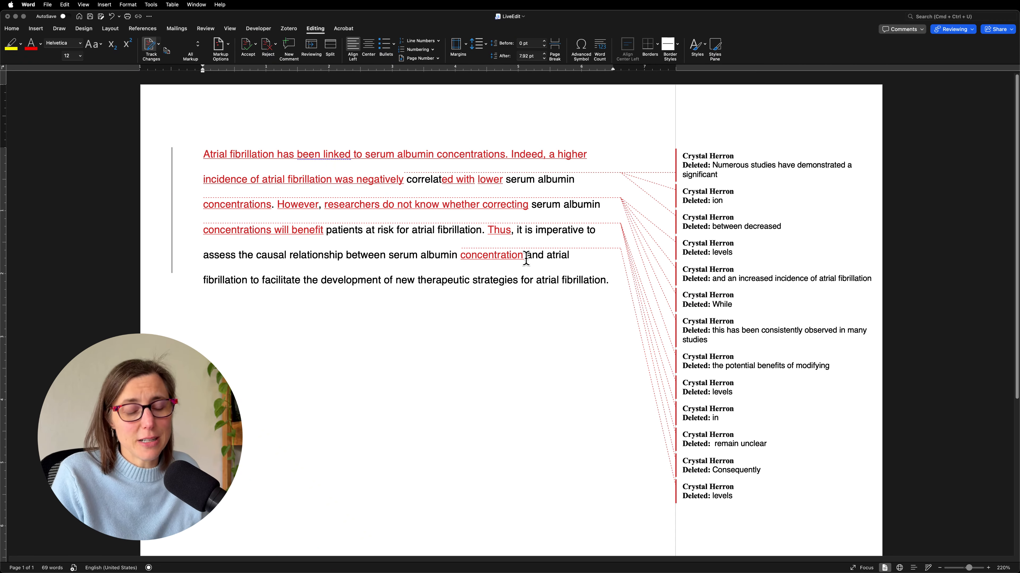
{"action": "type", "text": "resear"}
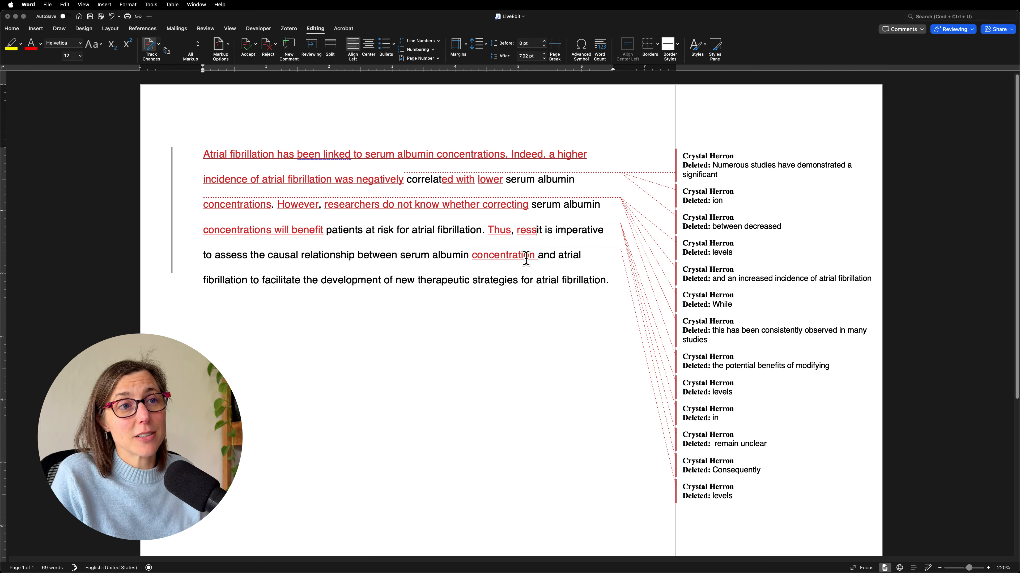
{"action": "type", "text": "chers"}
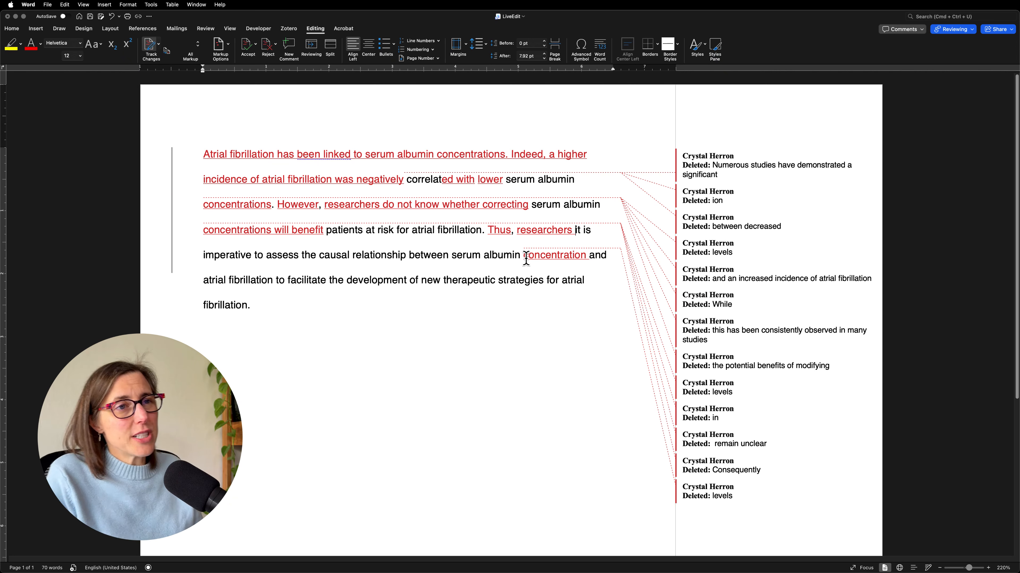
{"action": "type", "text": "need"}
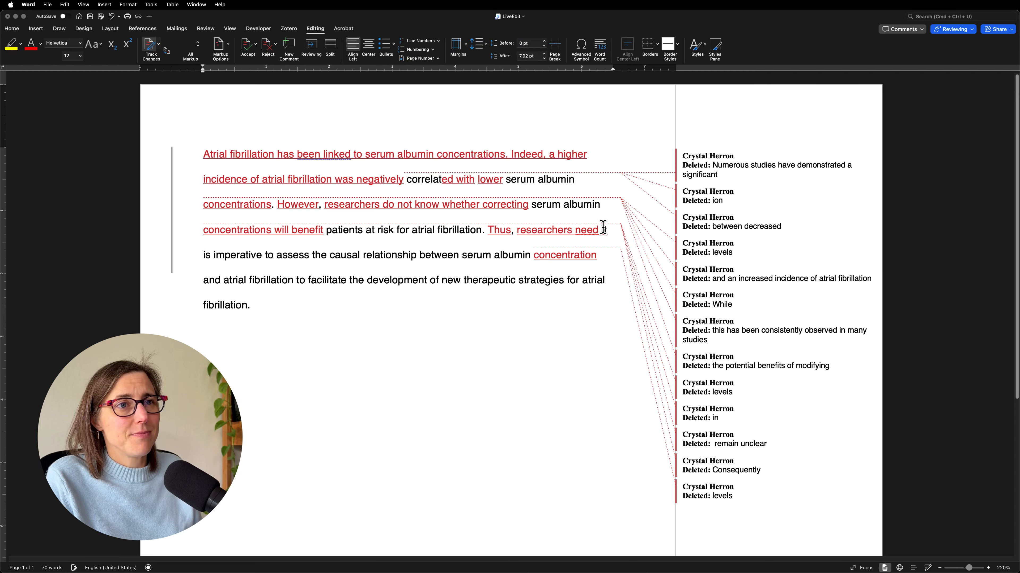
{"action": "left_click_drag", "start_coordinate": [602, 231], "coordinate": [262, 257]}
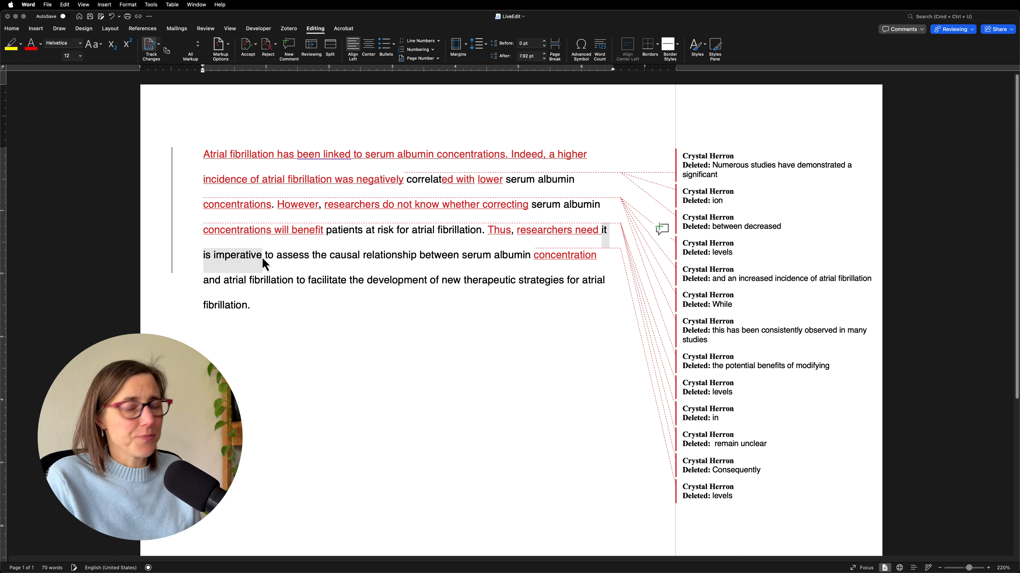
{"action": "key", "text": "BackSpace"}
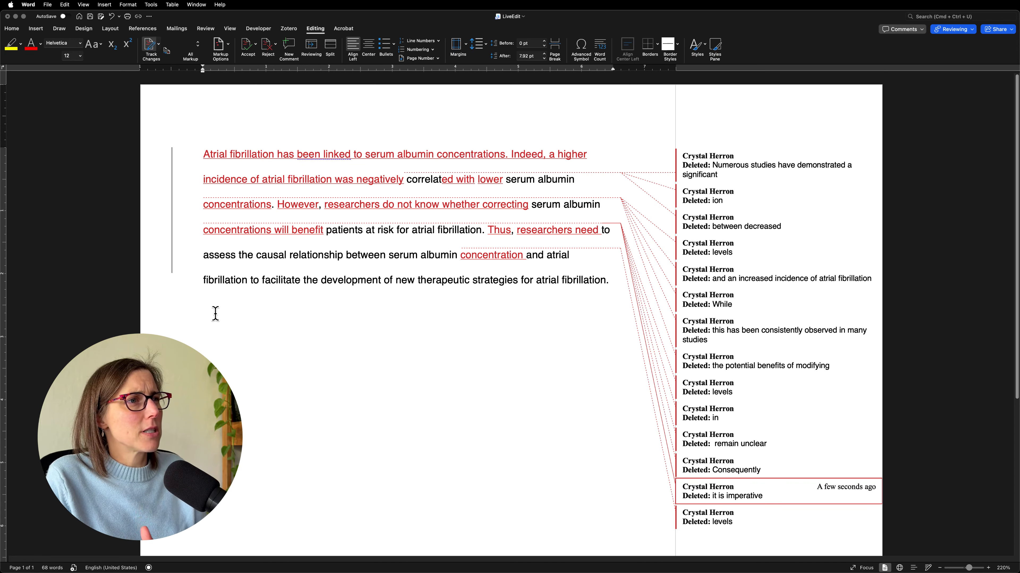
Step: Replace "assess" with "dissect" before "the causal relationship" in the last sentence
{"action": "double_click", "coordinate": [206, 255]}
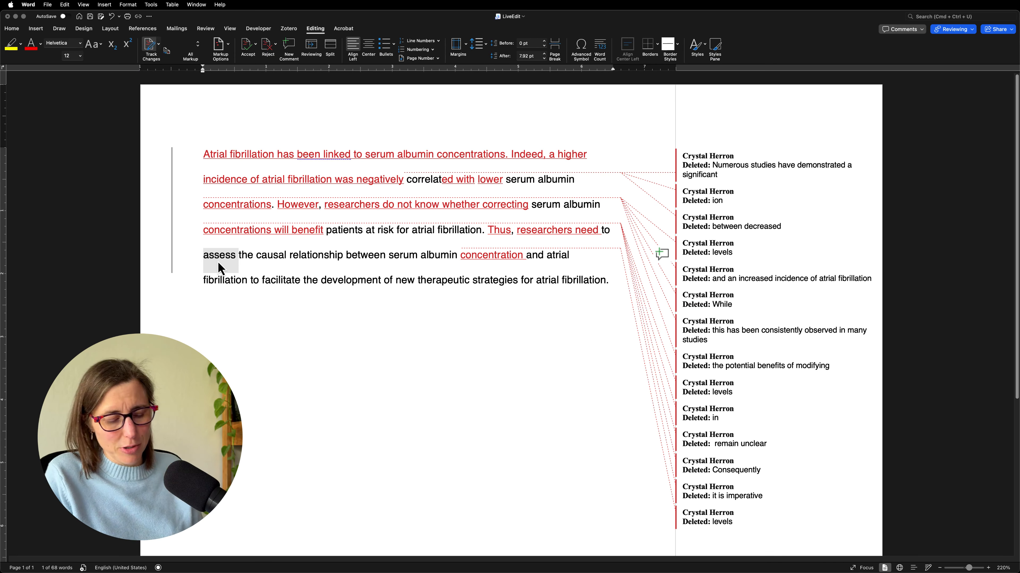
{"action": "type", "text": "dissec"}
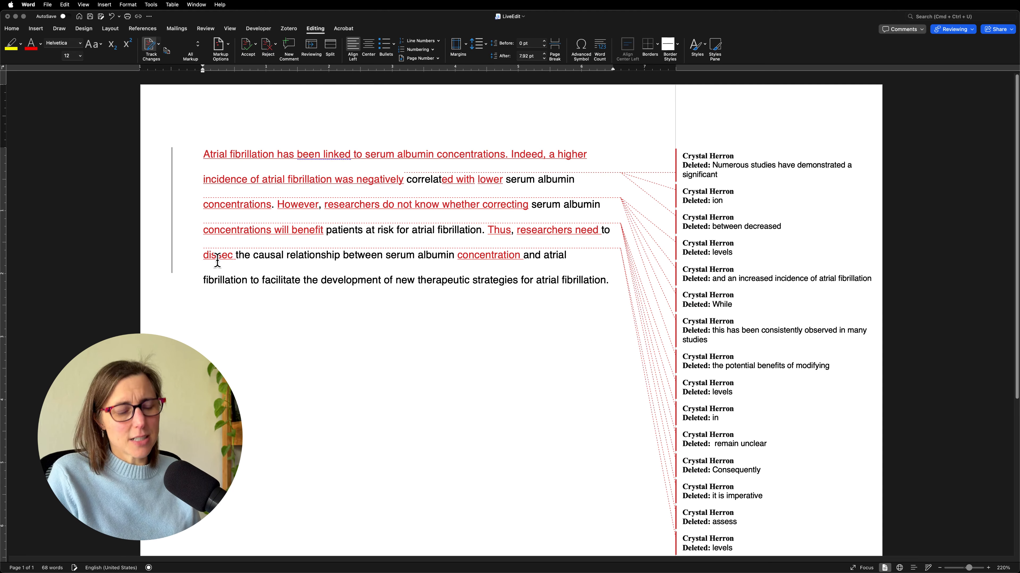
{"action": "type", "text": "t"}
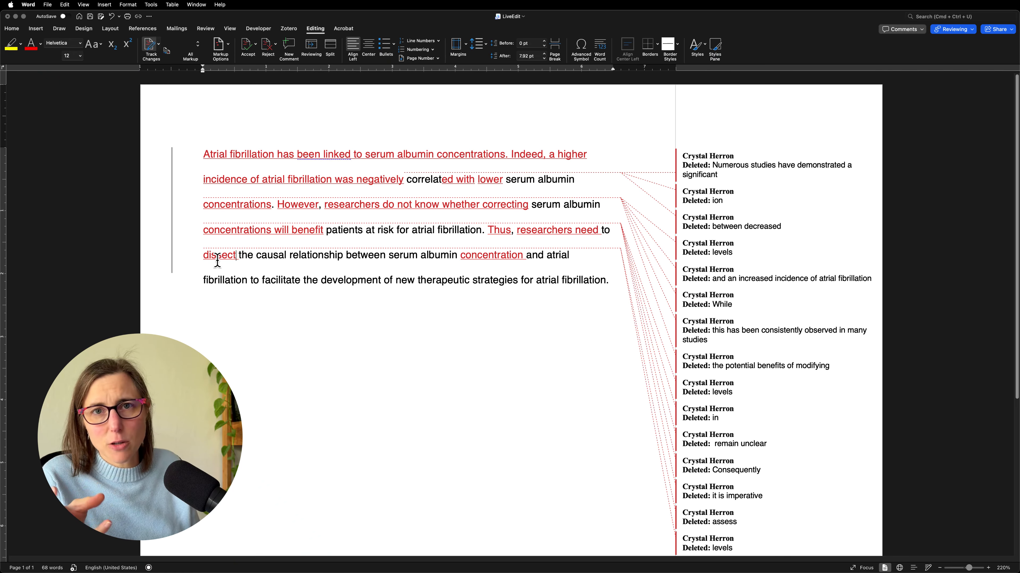
Step: Change the verb "dissect" to "identify" before "the causal relationship"
{"action": "key", "text": "BackSpace"}
{"action": "key", "text": "BackSpace"}
{"action": "key", "text": "BackSpace"}
{"action": "key", "text": "BackSpace"}
{"action": "key", "text": "BackSpace"}
{"action": "key", "text": "BackSpace"}
{"action": "key", "text": "BackSpace"}
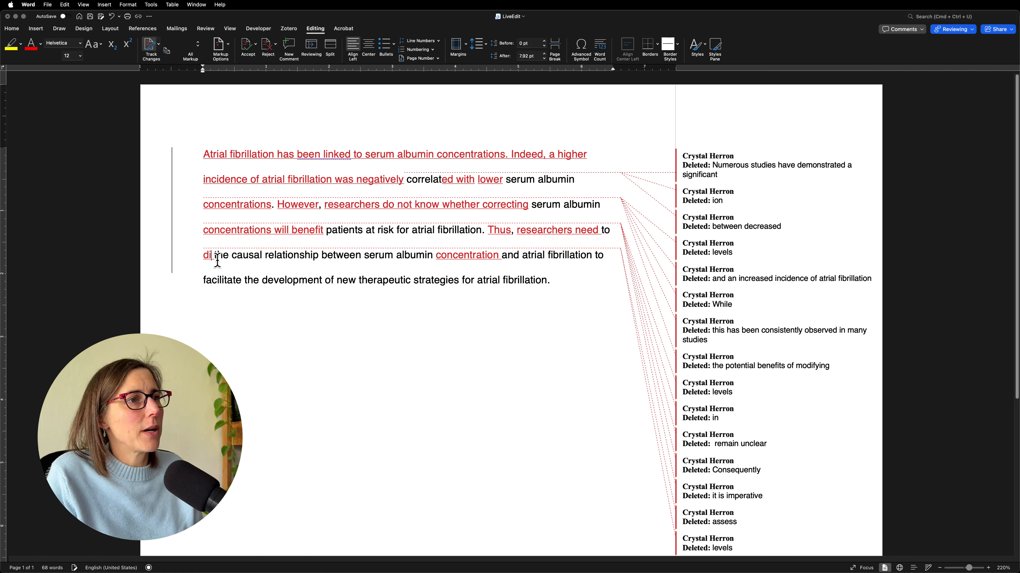
{"action": "type", "text": "identify"}
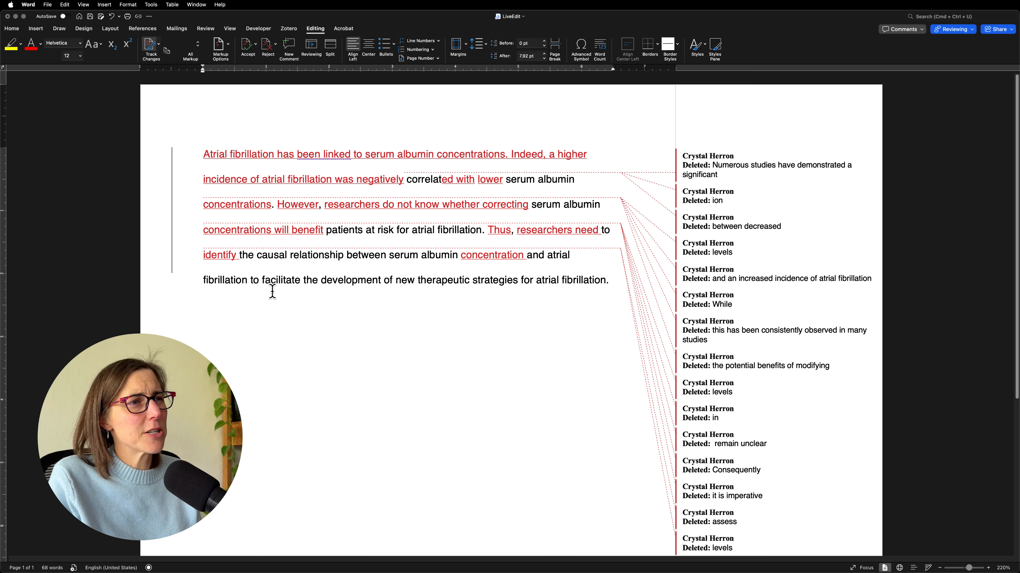
Step: Replace "facilitate" with "support" before "the development of new therapeutic strategies"
{"action": "double_click", "coordinate": [284, 280]}
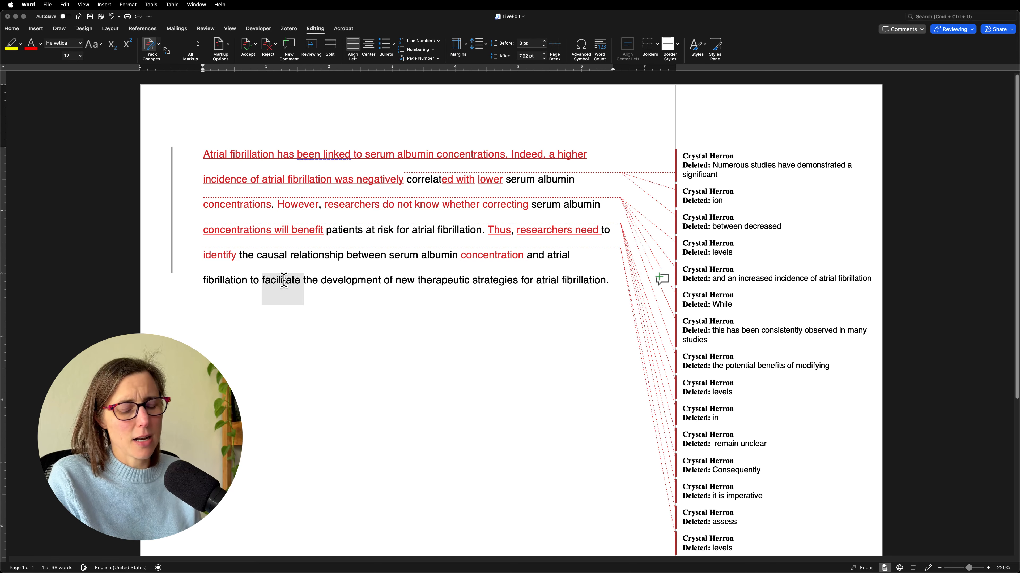
{"action": "type", "text": "support"}
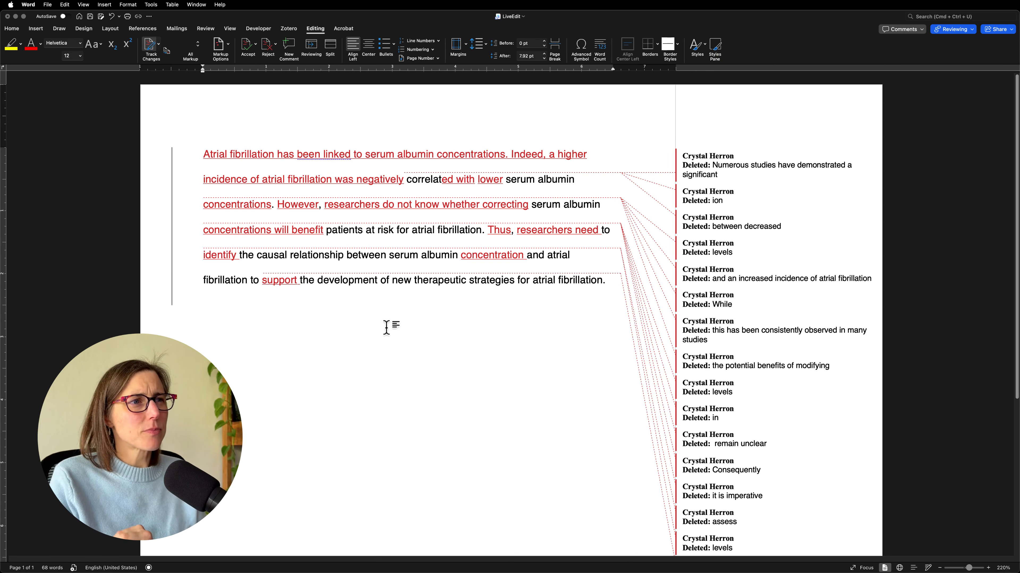
{"action": "double_click", "coordinate": [344, 283]}
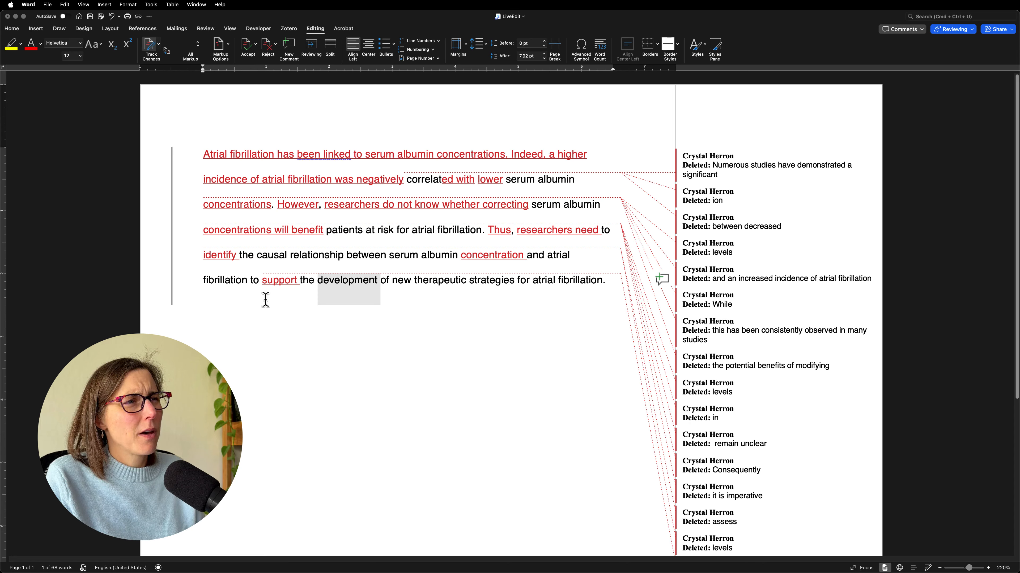
{"action": "left_click", "coordinate": [257, 295]}
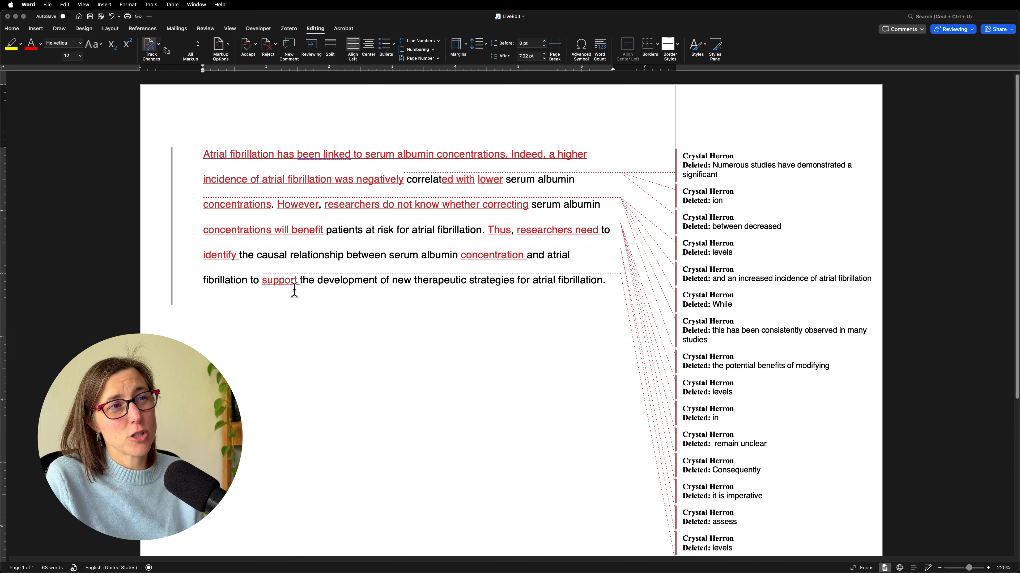
Step: Try shortening "the development of" to "developing" after "support" in the last sentence
{"action": "double_click", "coordinate": [310, 281]}
{"action": "key", "text": "BackSpace"}
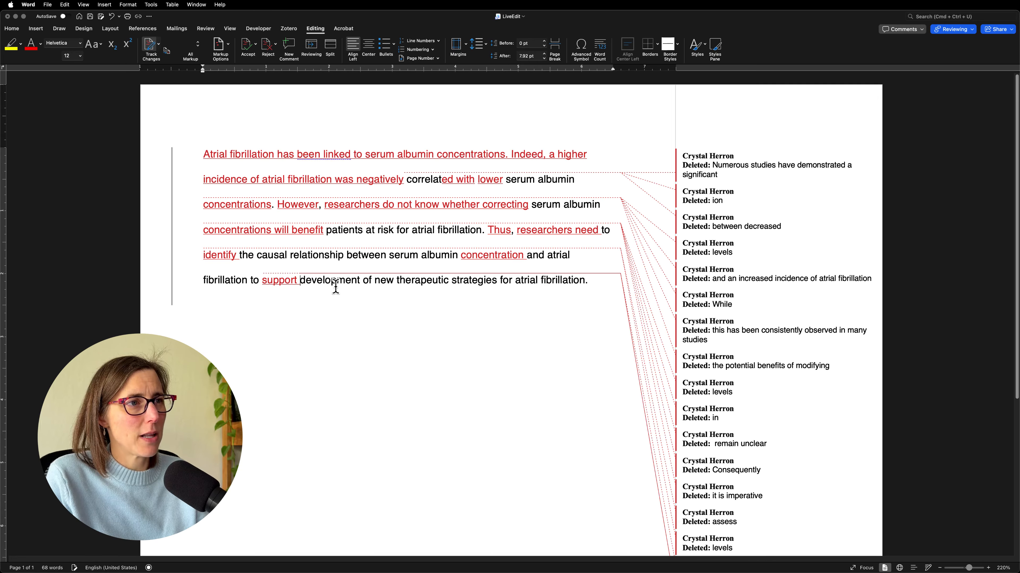
{"action": "left_click", "coordinate": [335, 279]}
{"action": "type", "text": "ing"}
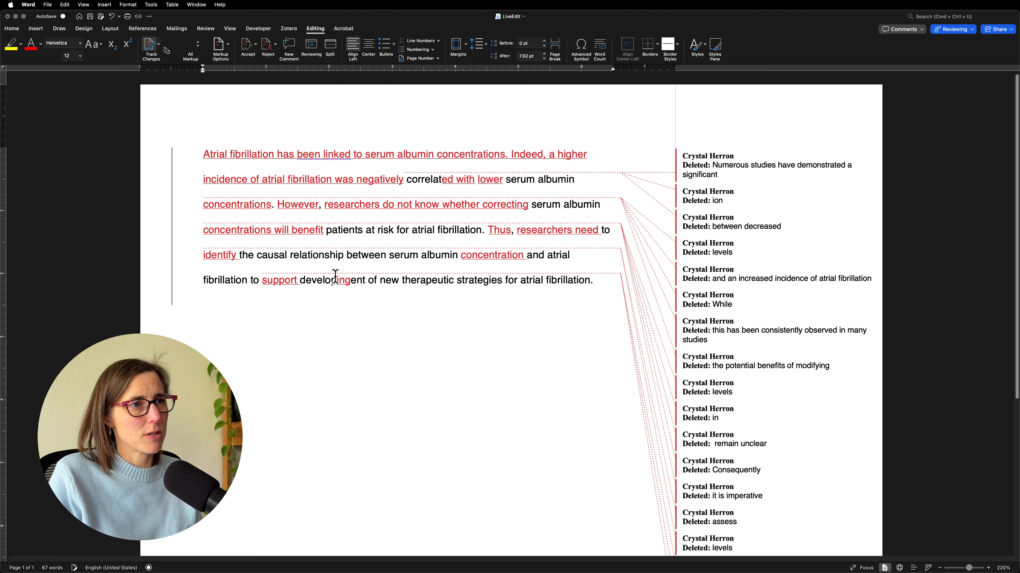
{"action": "key", "text": "Delete"}
{"action": "key", "text": "Delete"}
{"action": "key", "text": "Delete"}
{"action": "key", "text": "Delete"}
{"action": "key", "text": "Delete"}
{"action": "key", "text": "Delete"}
{"action": "key", "text": "Delete"}
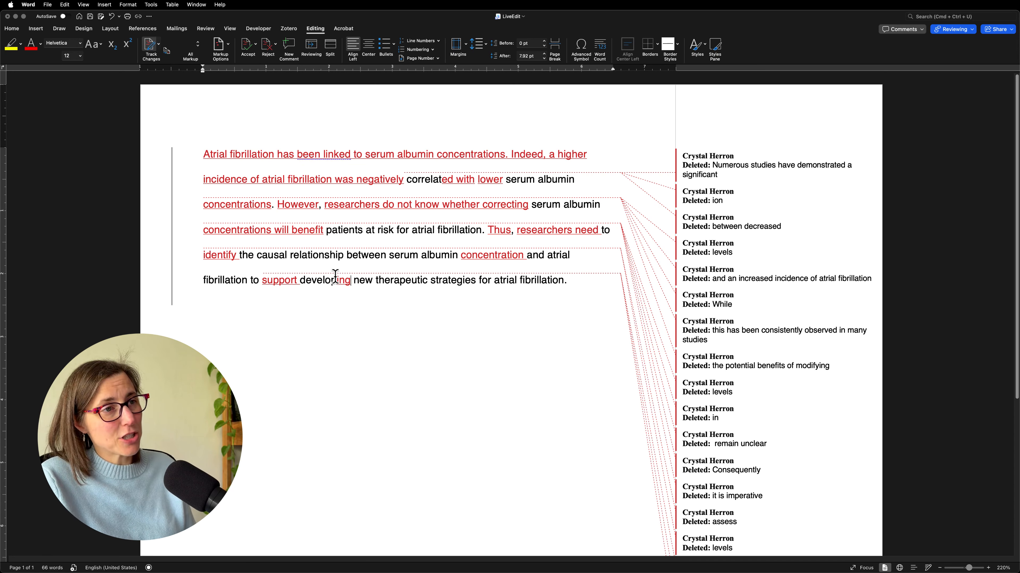
Step: Undo the edits that shortened "the development of" to "developing"
{"action": "key", "text": "super+z"}
{"action": "key", "text": "super+z"}
{"action": "key", "text": "super+z"}
{"action": "key", "text": "super+z"}
{"action": "key", "text": "super+z"}
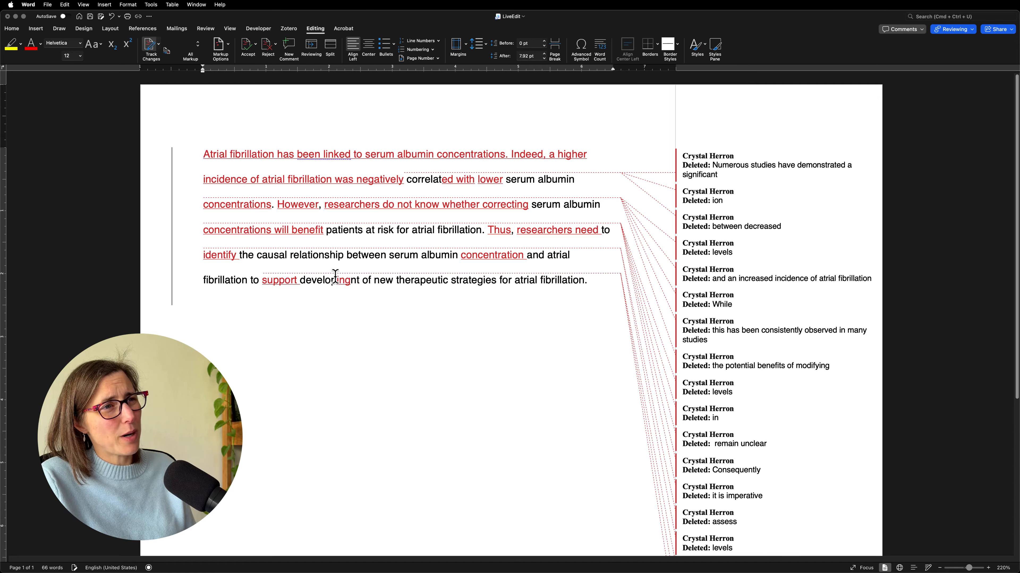
{"action": "key", "text": "super+z"}
{"action": "key", "text": "super+z"}
{"action": "key", "text": "super+z"}
{"action": "key", "text": "super+z"}
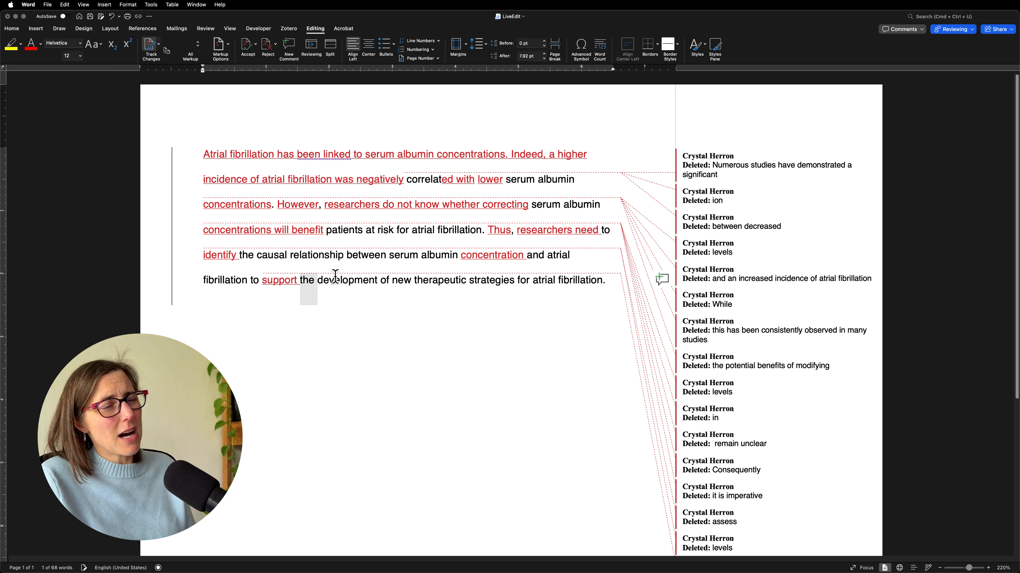
{"action": "left_click", "coordinate": [370, 262]}
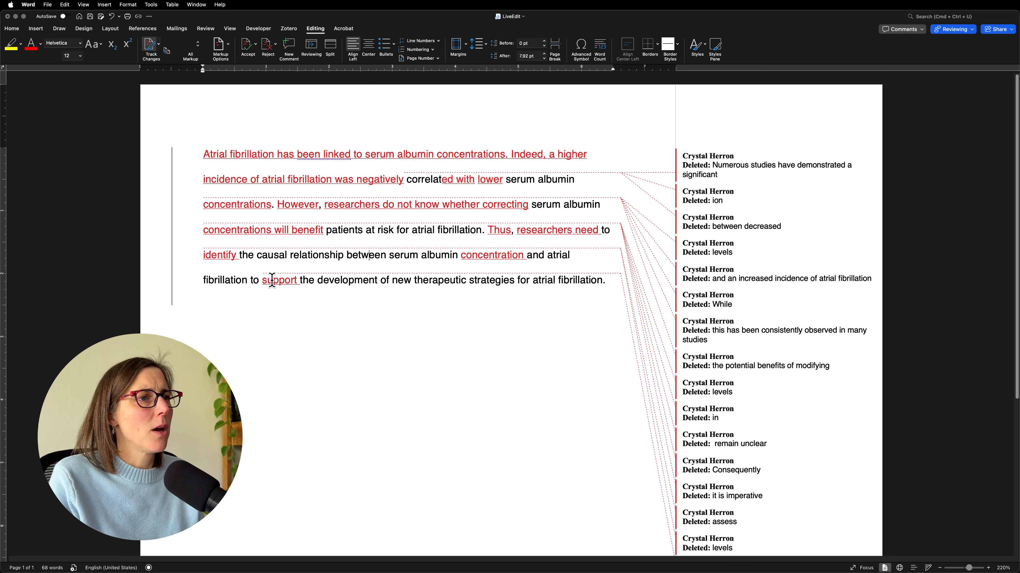
Step: Replace "support the development of" with "inform" before "new therapeutic strategies"
{"action": "mouse_move", "coordinate": [268, 278]}
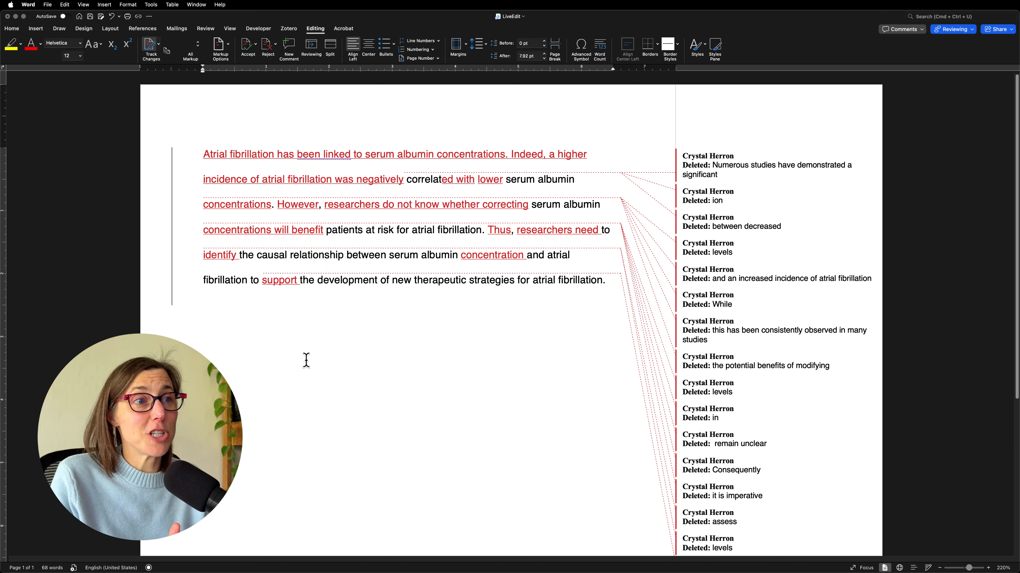
{"action": "double_click", "coordinate": [282, 280]}
{"action": "left_click_drag", "start_coordinate": [362, 279], "coordinate": [389, 280]}
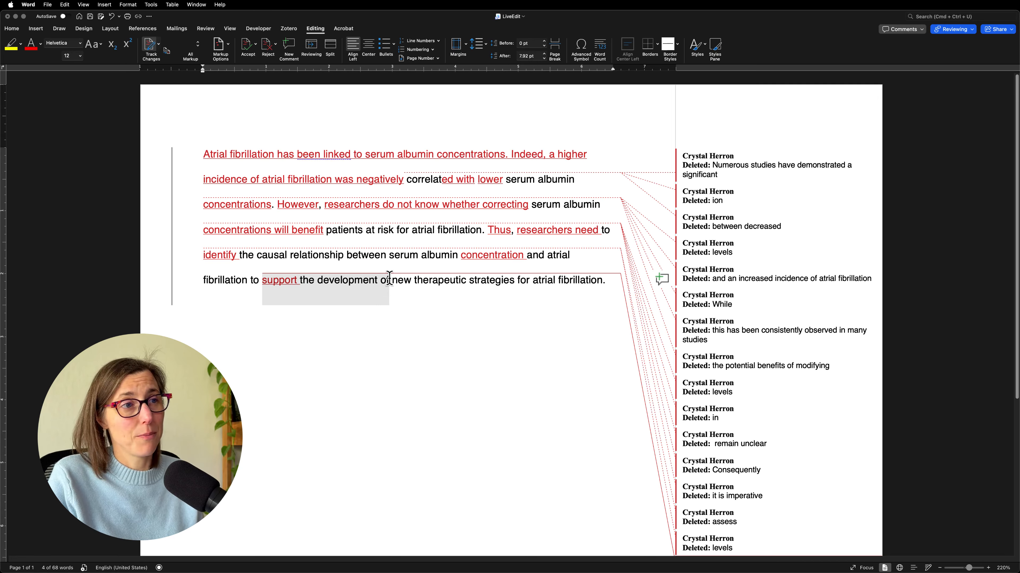
{"action": "type", "text": "inform"}
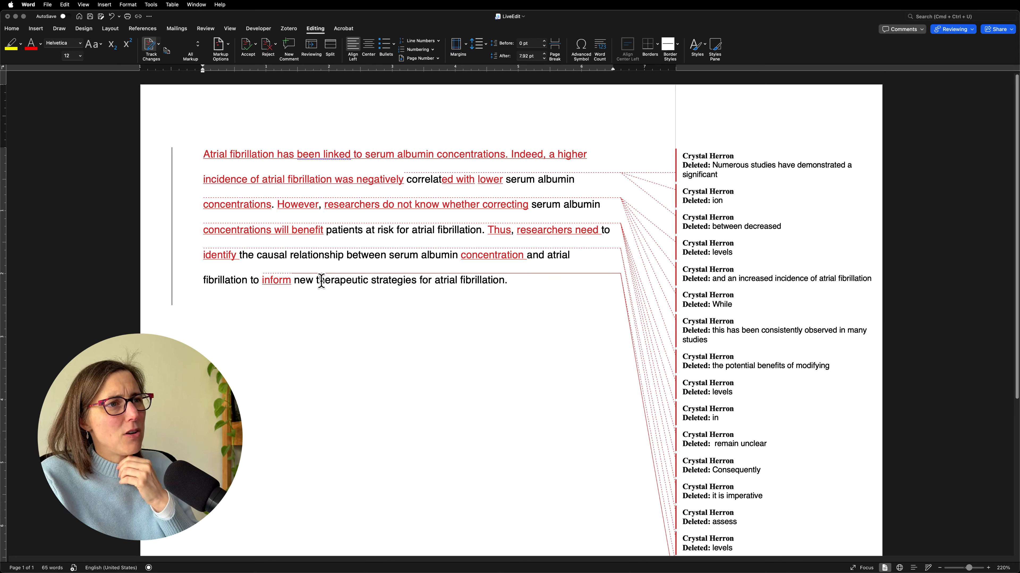
Step: Shorten "therapeutic strategies" to "therapies" in the last sentence
{"action": "left_click_drag", "start_coordinate": [318, 279], "coordinate": [395, 282]}
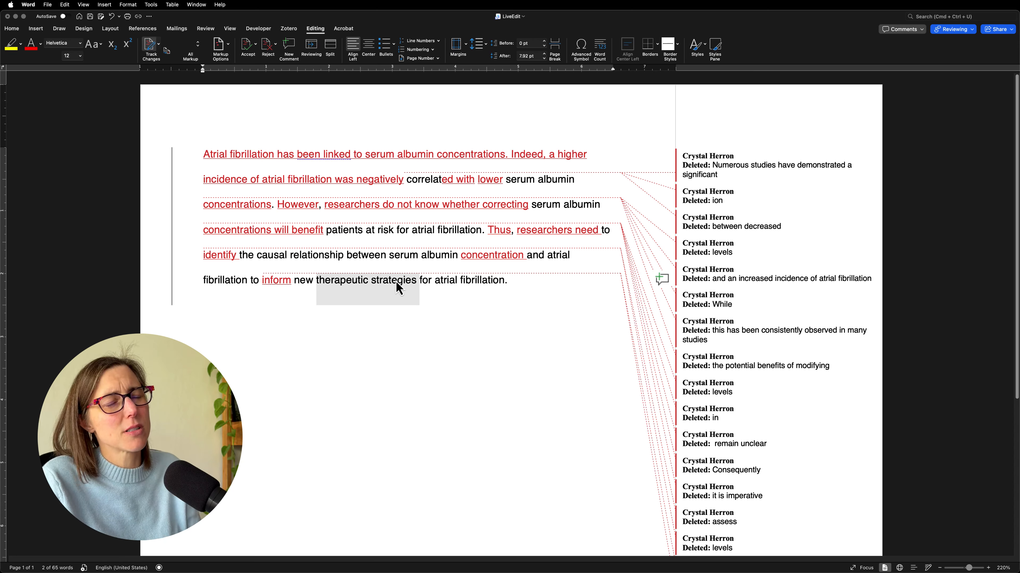
{"action": "left_click", "coordinate": [351, 283]}
{"action": "left_click", "coordinate": [346, 280]}
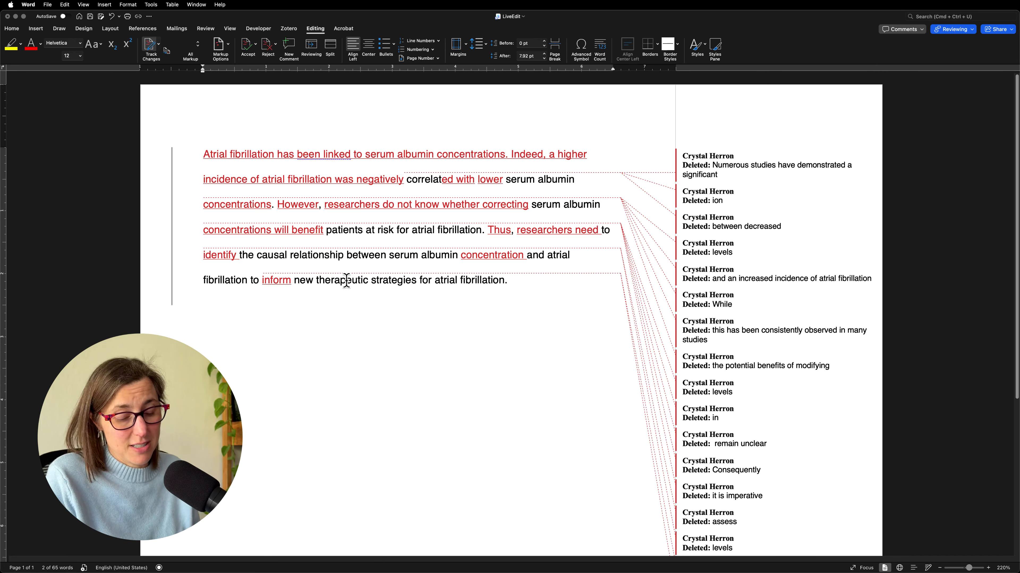
{"action": "type", "text": "ies"}
{"action": "key", "text": "Delete"}
{"action": "key", "text": "Delete"}
{"action": "key", "text": "Delete"}
{"action": "key", "text": "Delete"}
{"action": "key", "text": "Delete"}
{"action": "key", "text": "Delete"}
{"action": "key", "text": "Delete"}
{"action": "key", "text": "Delete"}
{"action": "key", "text": "Delete"}
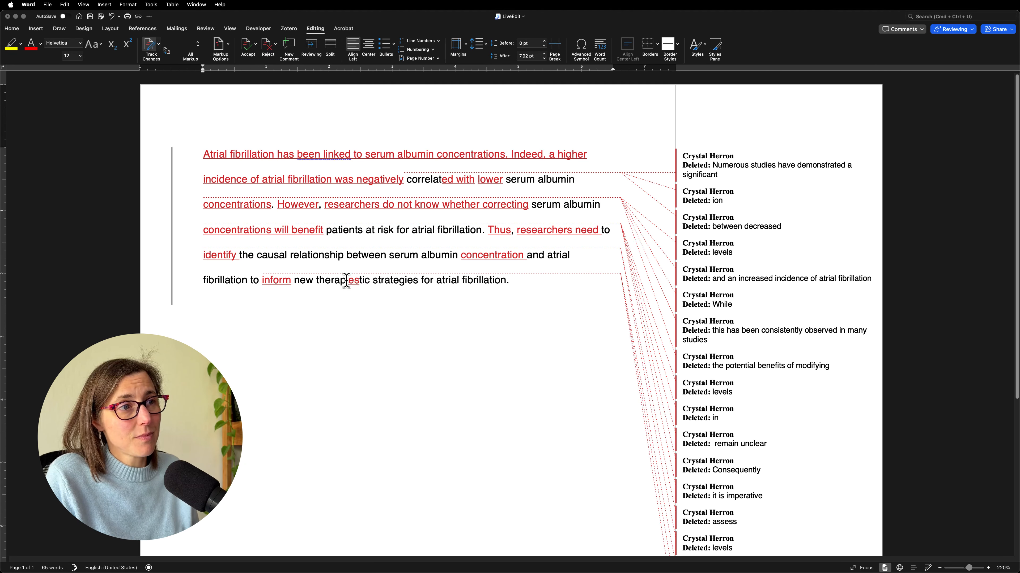
{"action": "key", "text": "Delete"}
{"action": "key", "text": "Delete"}
{"action": "key", "text": "Delete"}
{"action": "key", "text": "Delete"}
{"action": "key", "text": "Delete"}
{"action": "key", "text": "Delete"}
{"action": "key", "text": "Delete"}
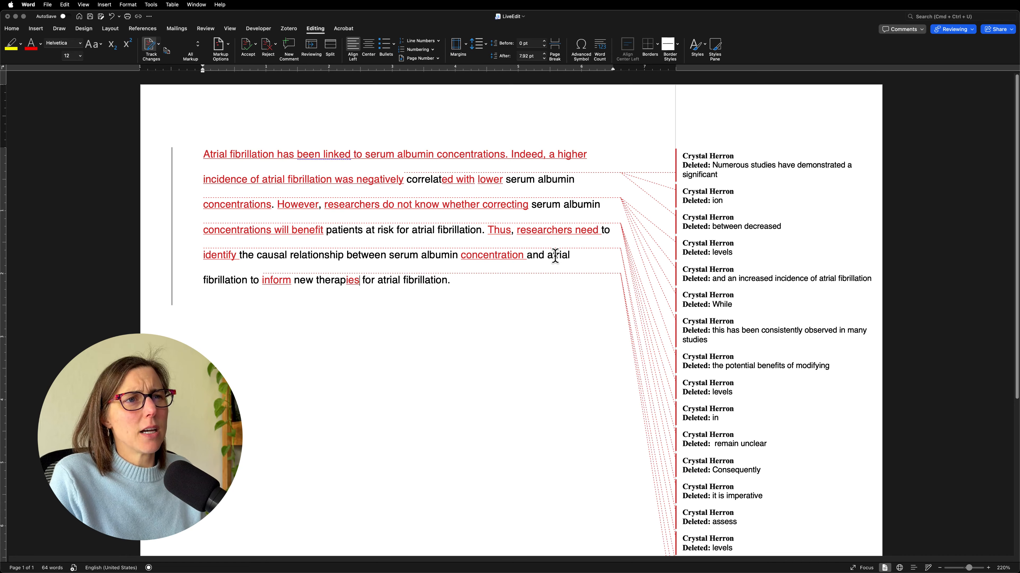
Step: Replace the repeated "atrial fibrillation" at the end of the last sentence with "this condition"
{"action": "left_click_drag", "start_coordinate": [557, 259], "coordinate": [246, 289]}
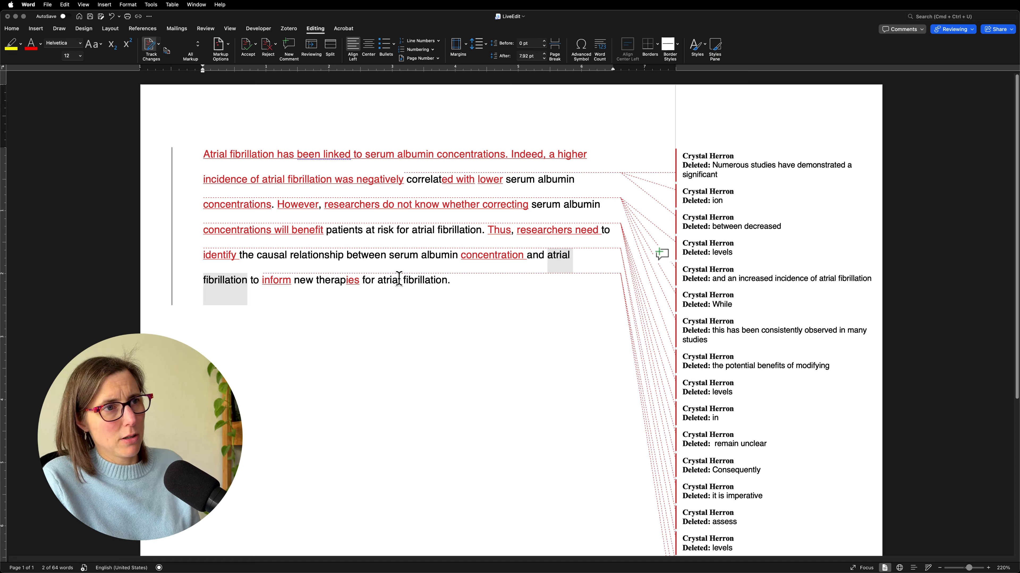
{"action": "left_click_drag", "start_coordinate": [386, 280], "coordinate": [426, 280]}
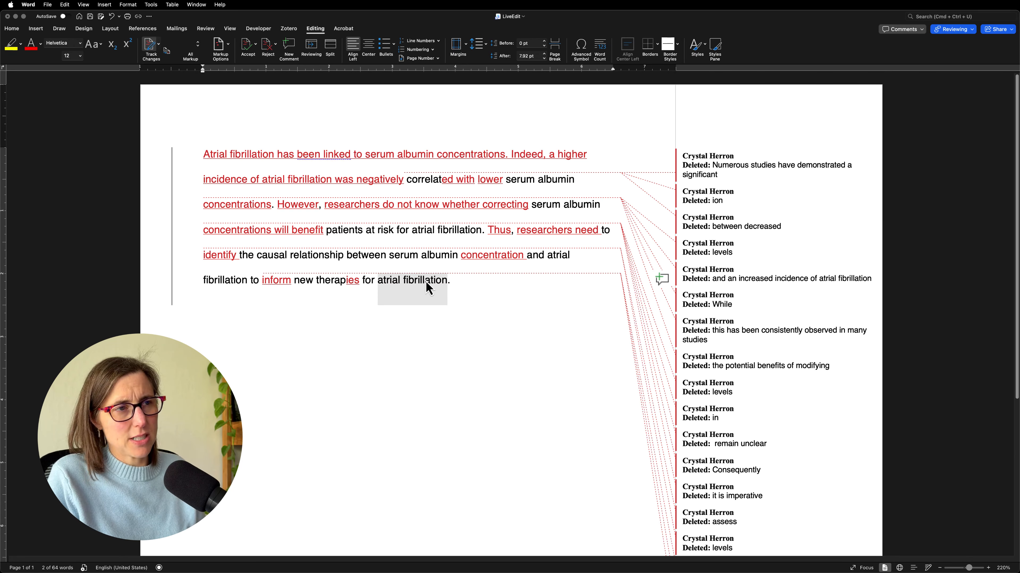
{"action": "type", "text": "this con"}
{"action": "type", "text": "dition"}
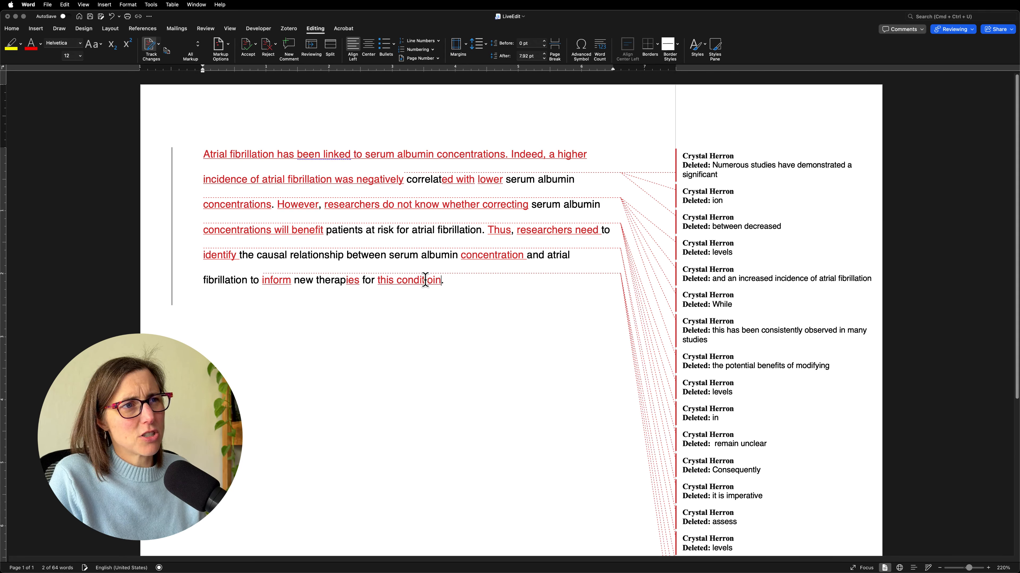
{"action": "key", "text": "BackSpace"}
{"action": "type", "text": "ng"}
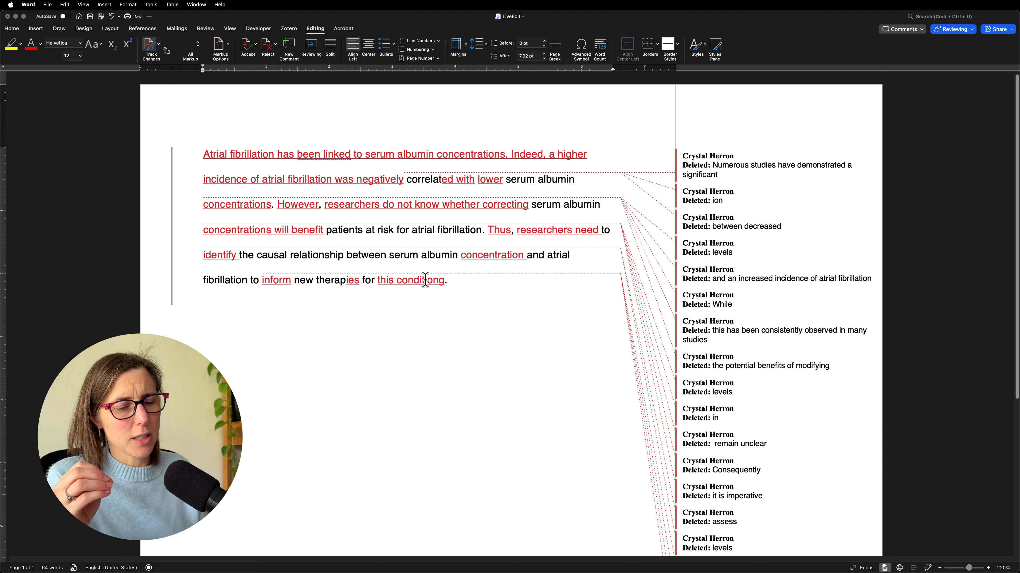
{"action": "key", "text": "BackSpace"}
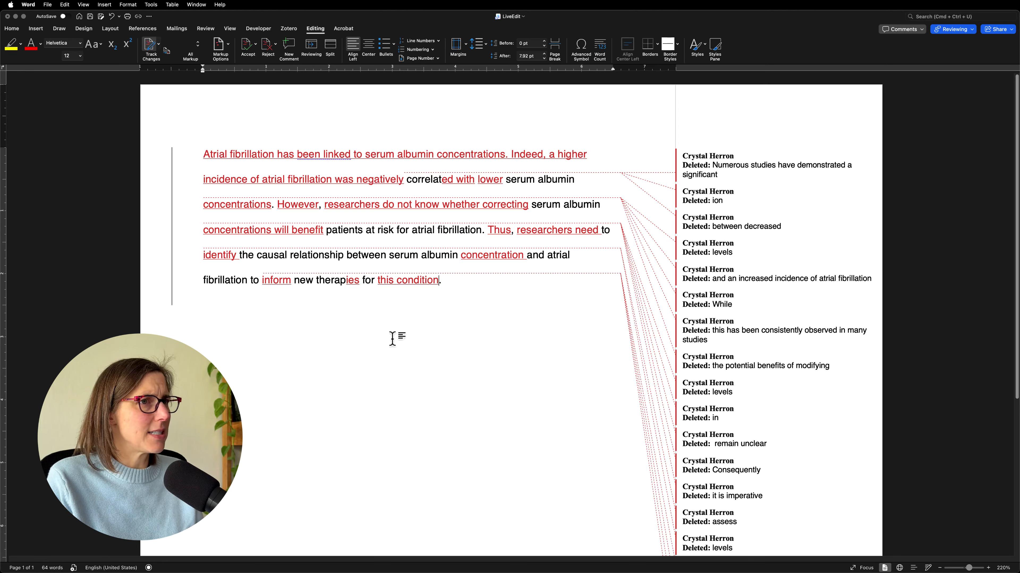
Step: Check the word count statistics for the whole edited paragraph and close them
{"action": "left_click_drag", "start_coordinate": [464, 278], "coordinate": [189, 130]}
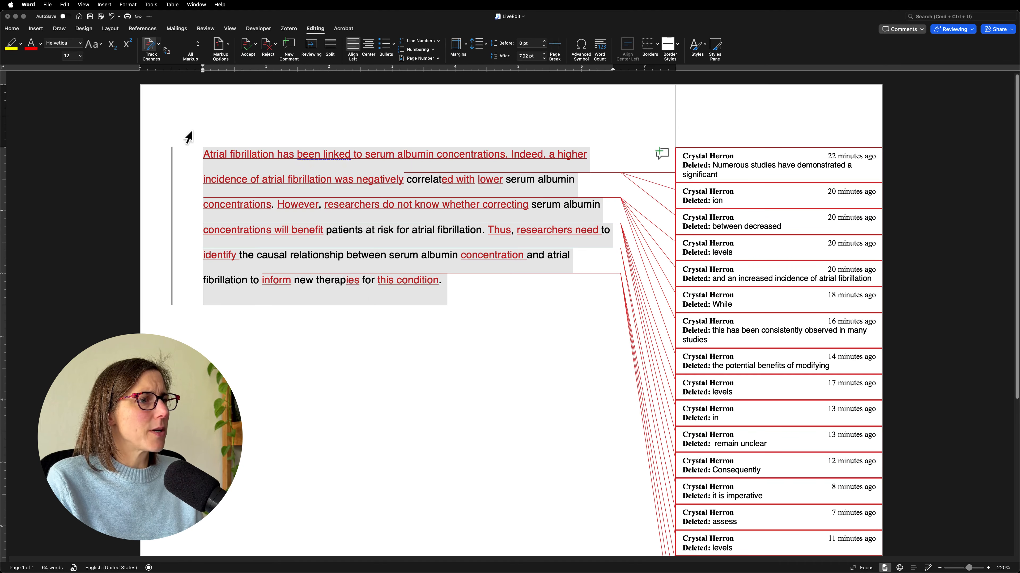
{"action": "left_click", "coordinate": [49, 569]}
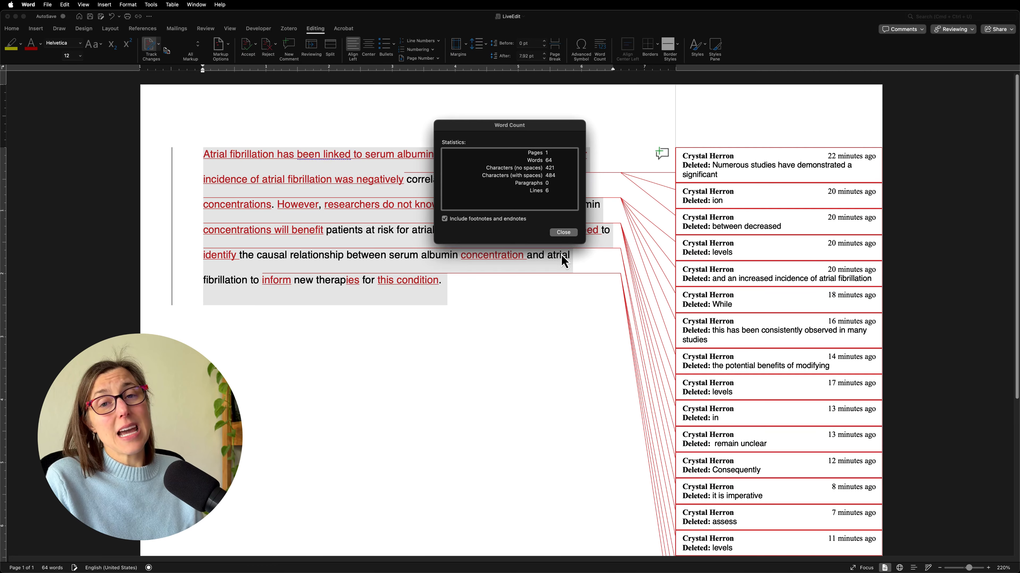
{"action": "left_click", "coordinate": [564, 233]}
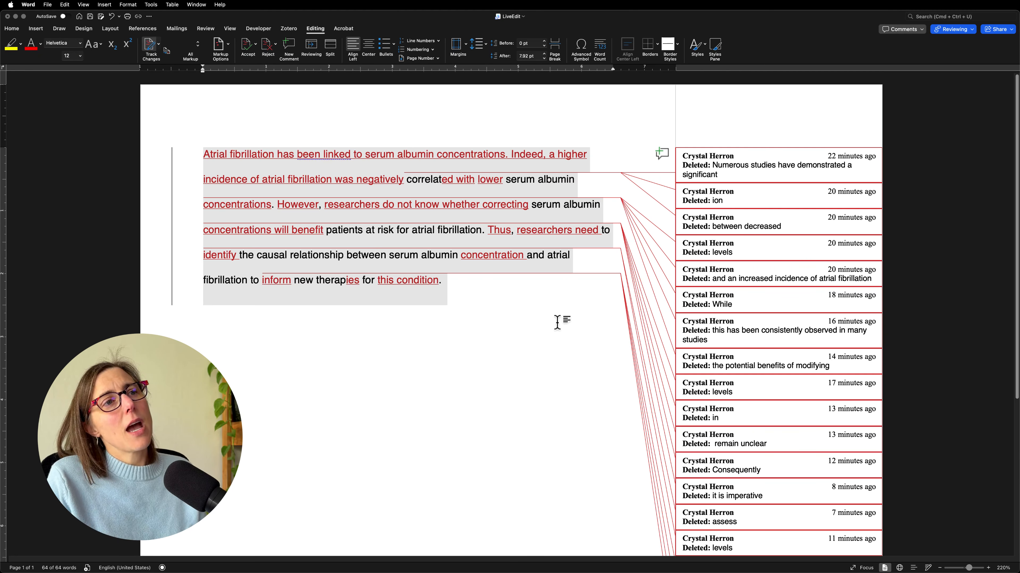
{"action": "left_click", "coordinate": [215, 158]}
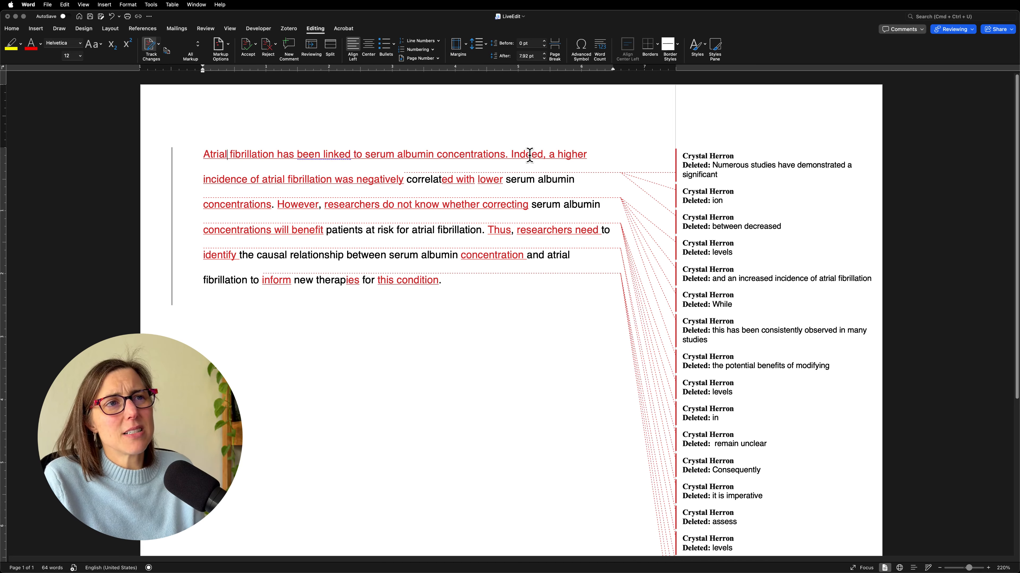
{"action": "mouse_move", "coordinate": [529, 154]}
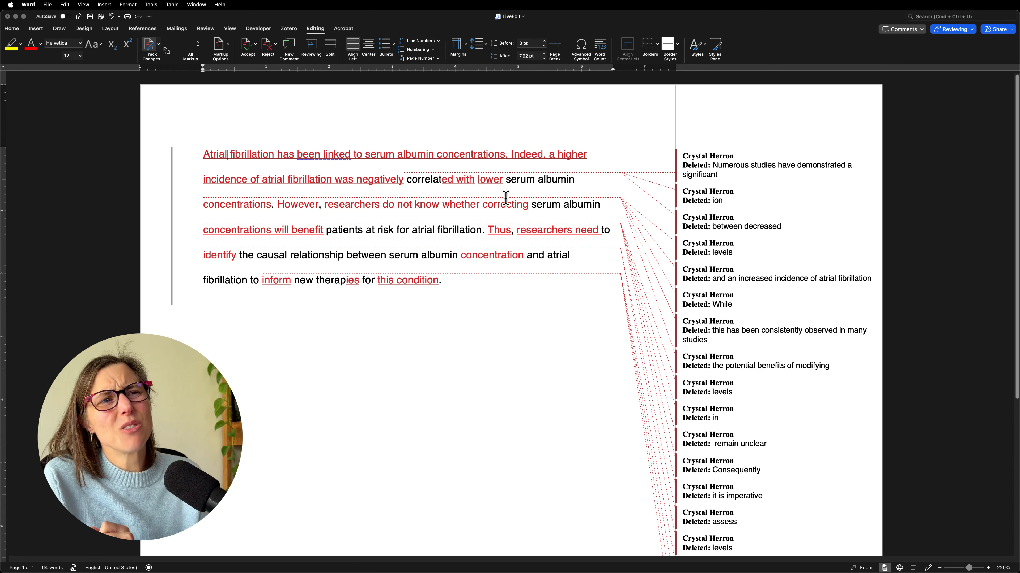
{"action": "double_click", "coordinate": [500, 205]}
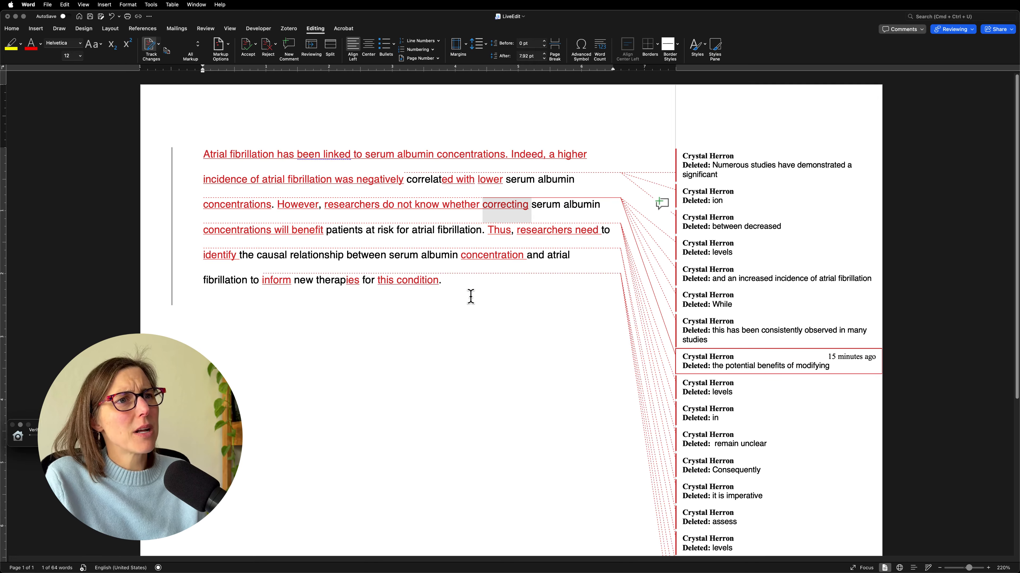
{"action": "left_click", "coordinate": [467, 284]}
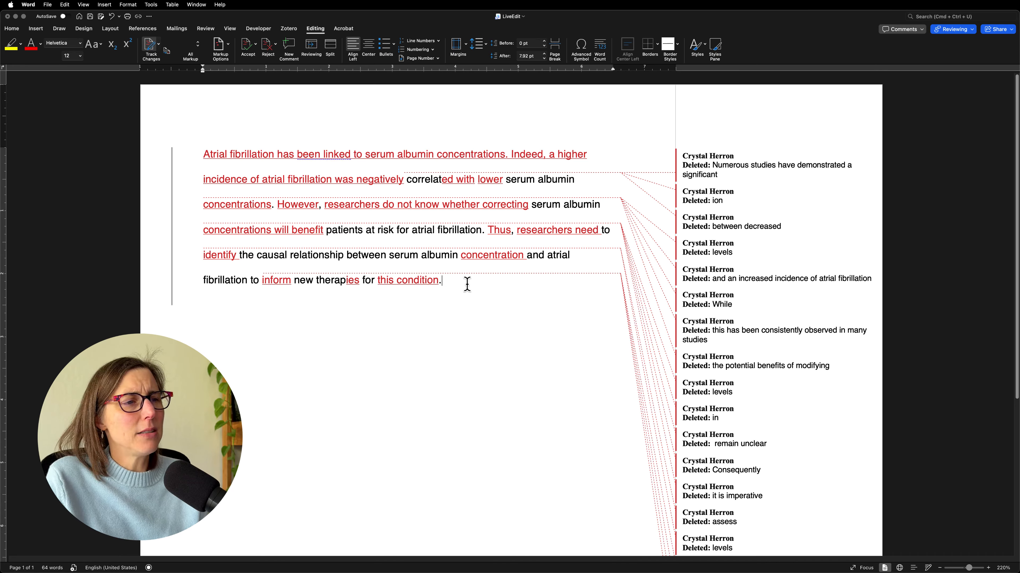